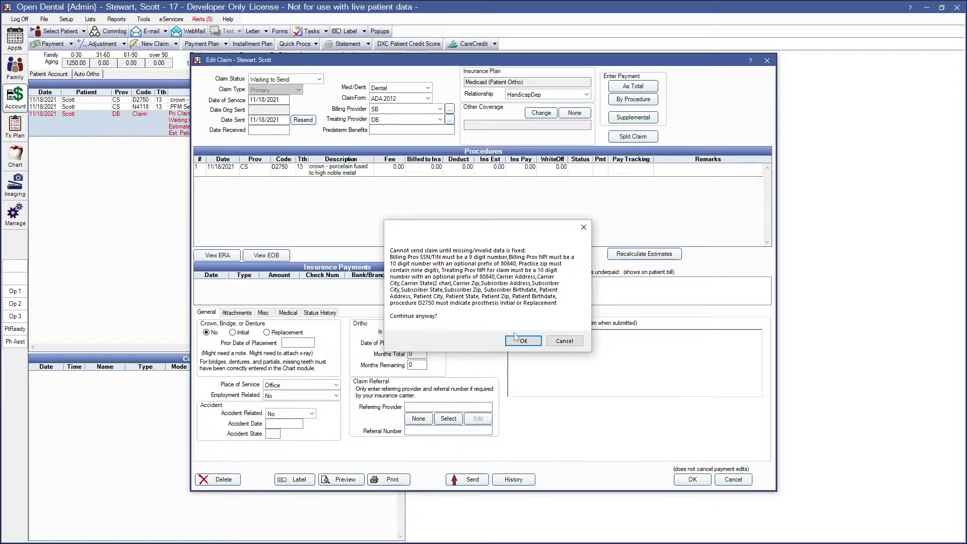
Step: Dismiss the missing-data warning, close the D2750 crown claim unsent, and go to the Manage module
left_click(538, 341)
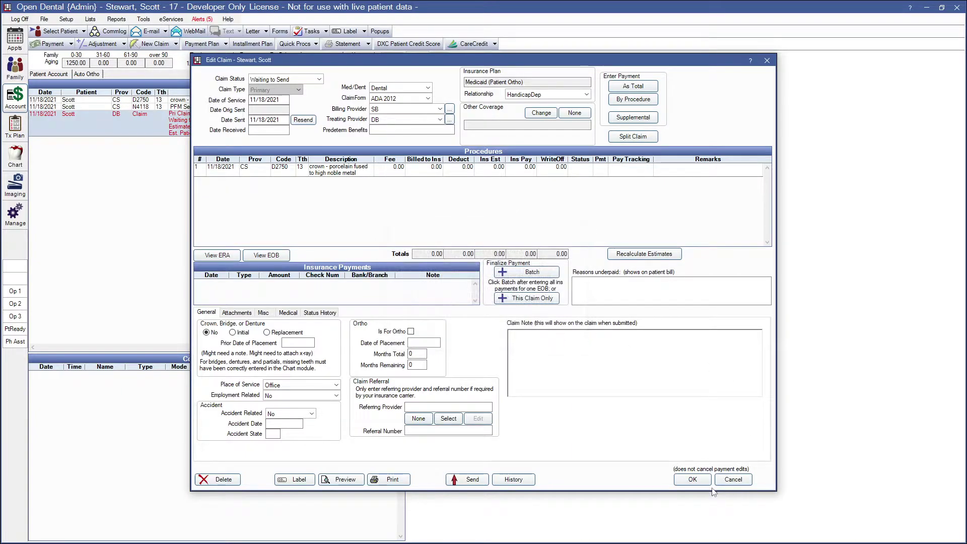
left_click(734, 480)
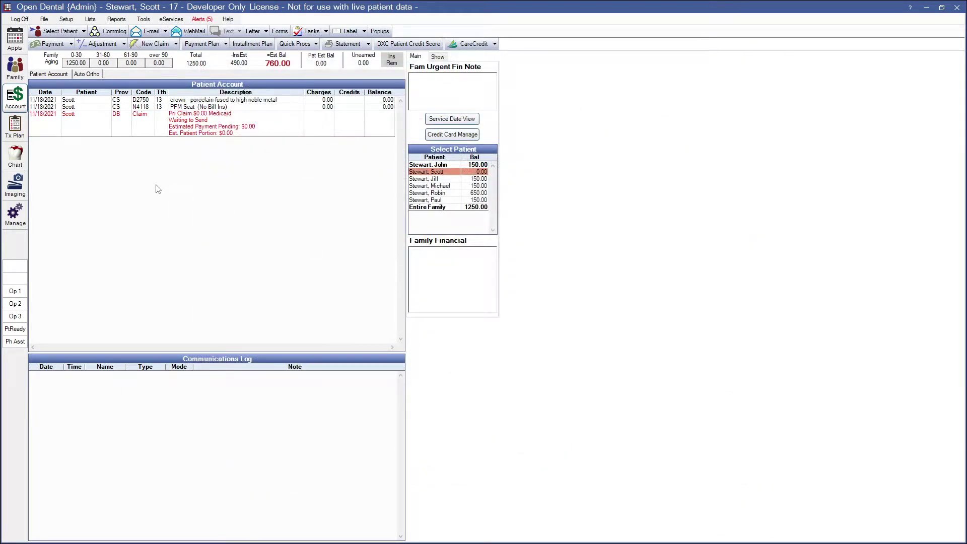
left_click(22, 218)
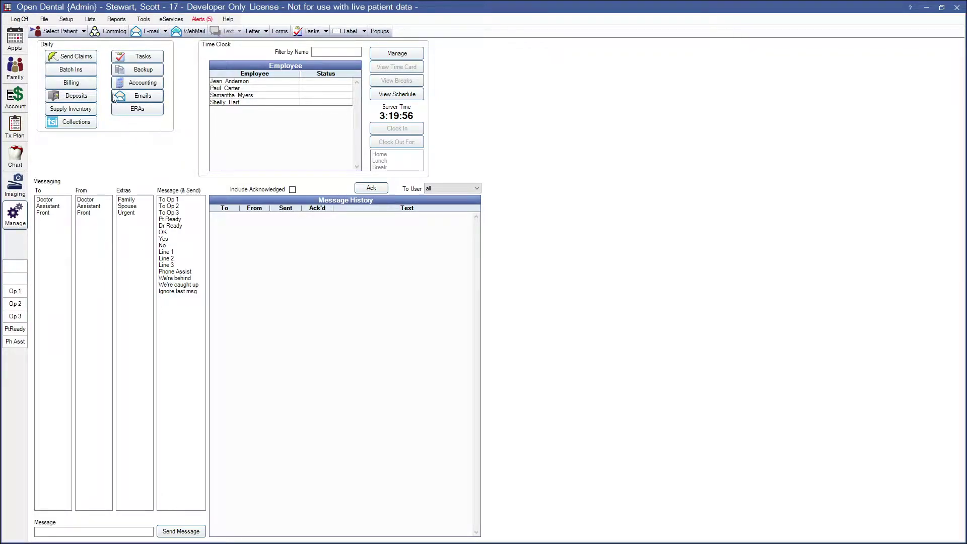
Step: Attempt sending the waiting e-claims, acknowledge the nine-digit practice zip refusal, and close the claims list
left_click(86, 58)
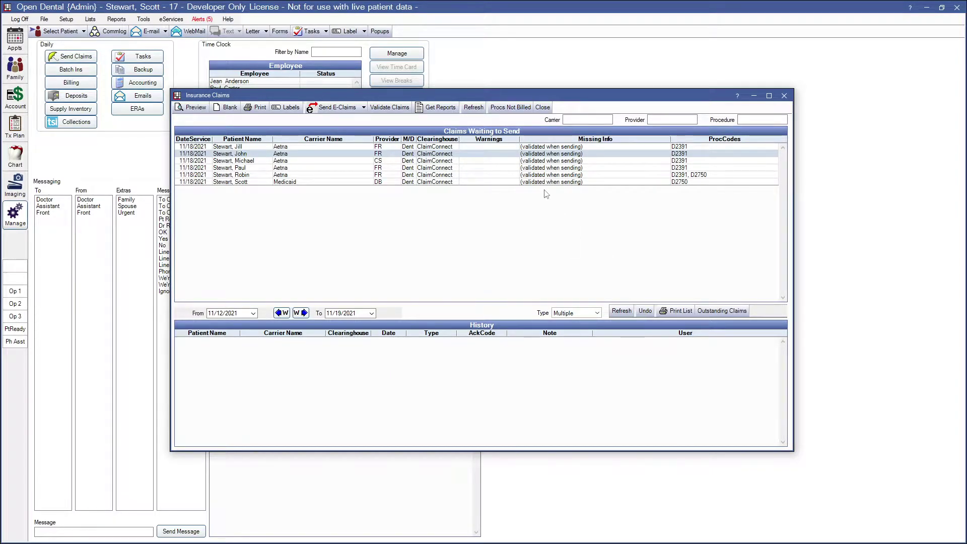
left_click(347, 108)
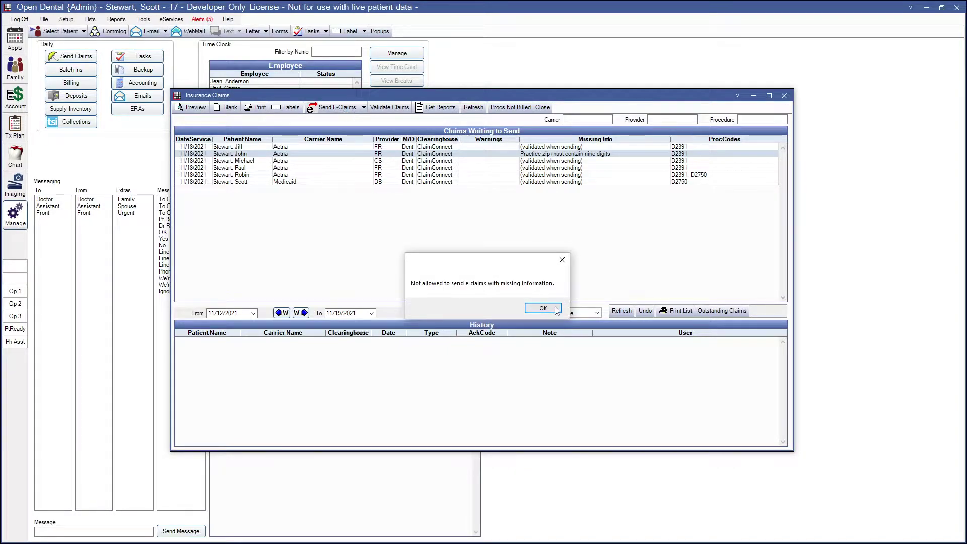
left_click(554, 309)
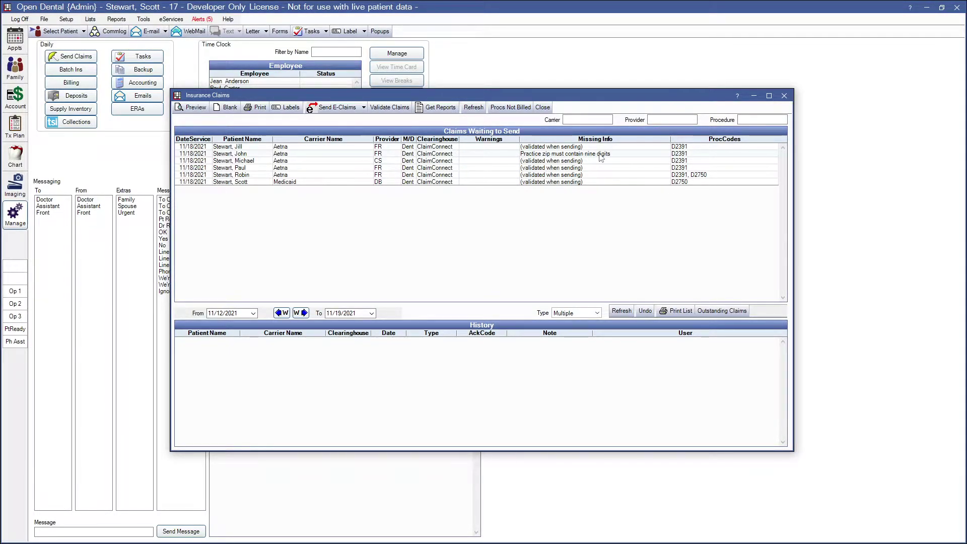
left_click(784, 96)
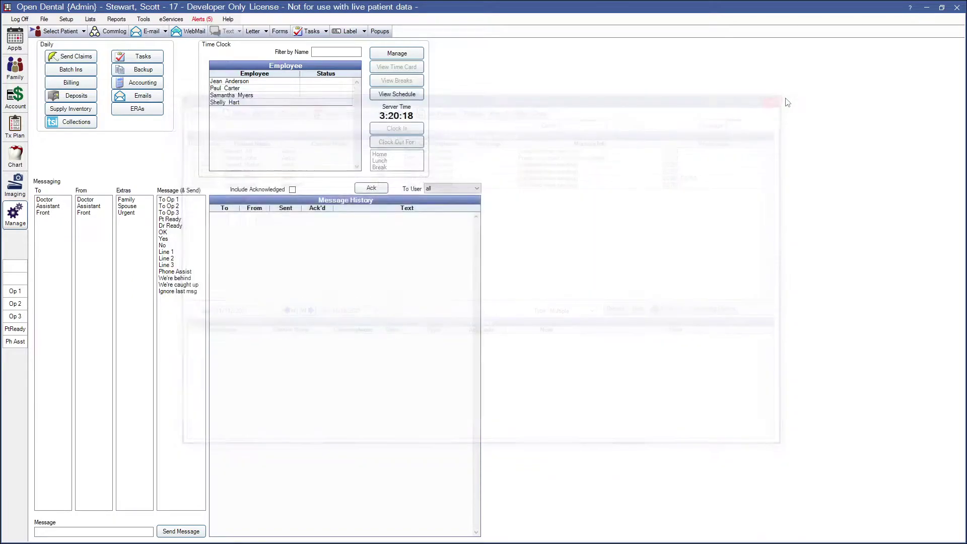
Step: In another family member's account, try sending the D2391 Aetna claim, then dismiss the zip warning unsent
left_click(22, 95)
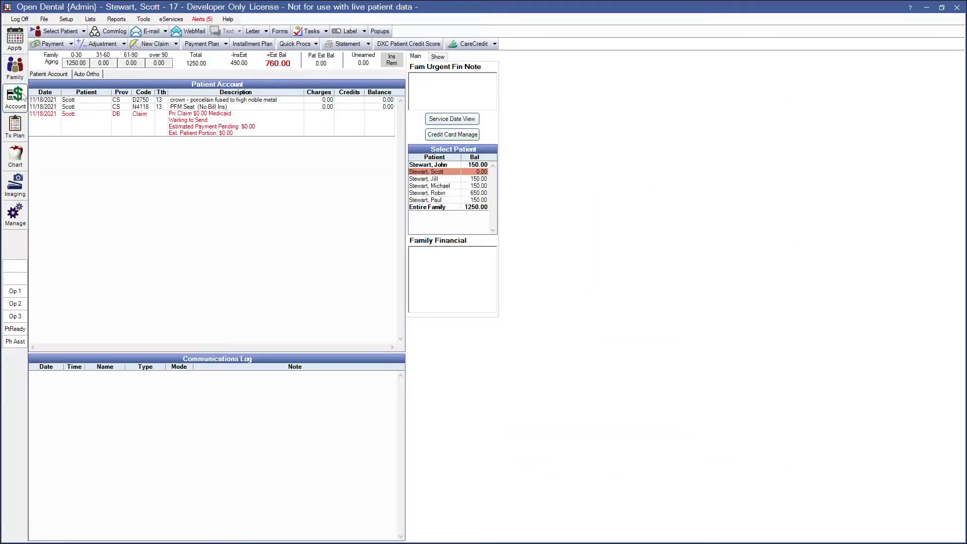
left_click(424, 167)
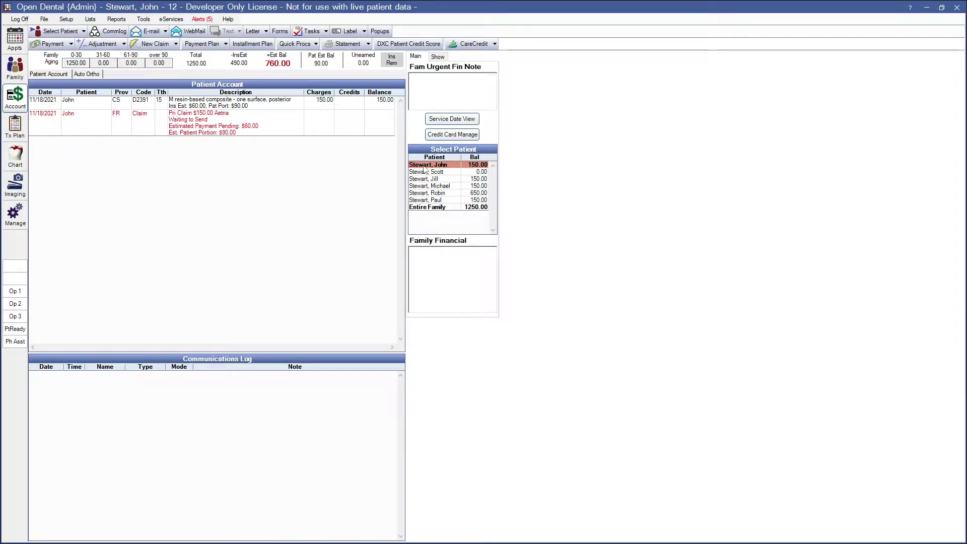
double_click(240, 126)
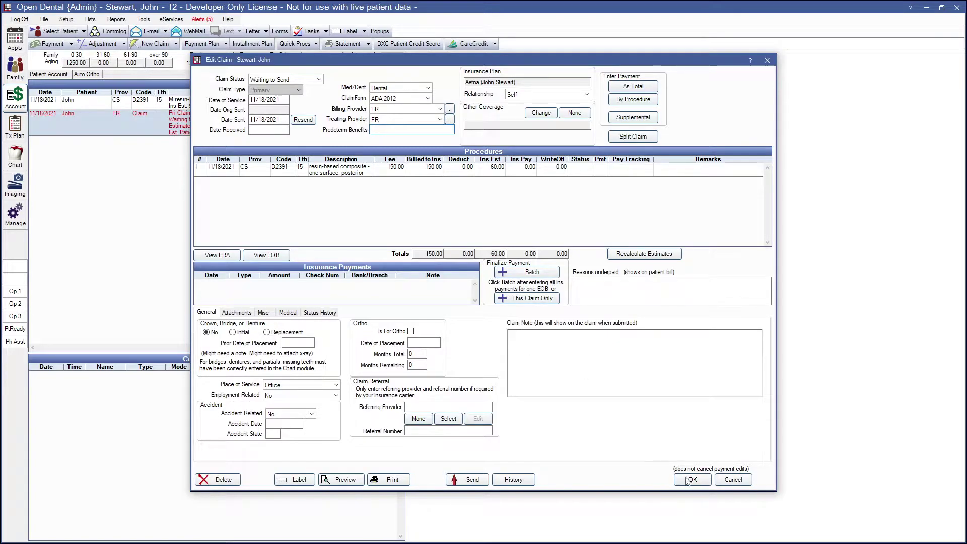
left_click(469, 479)
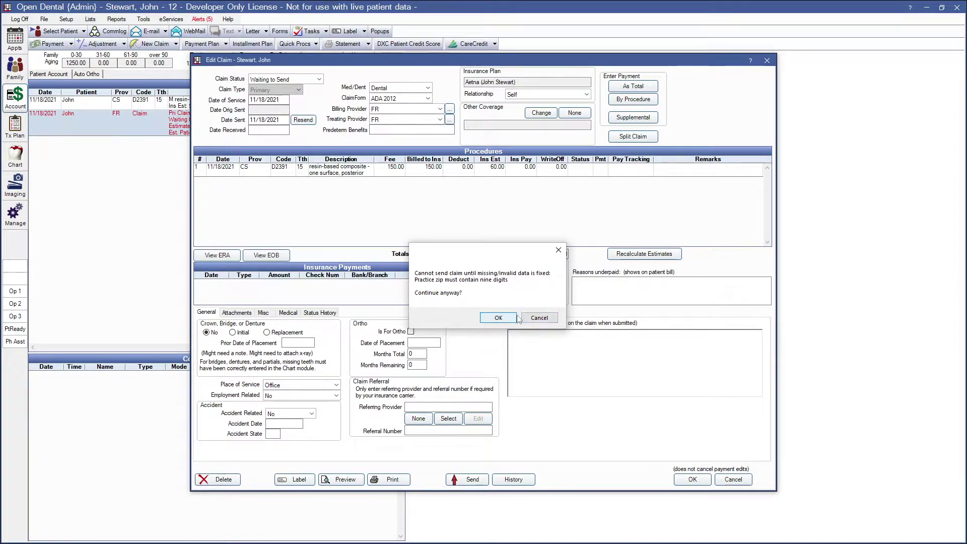
left_click(539, 318)
left_click(733, 479)
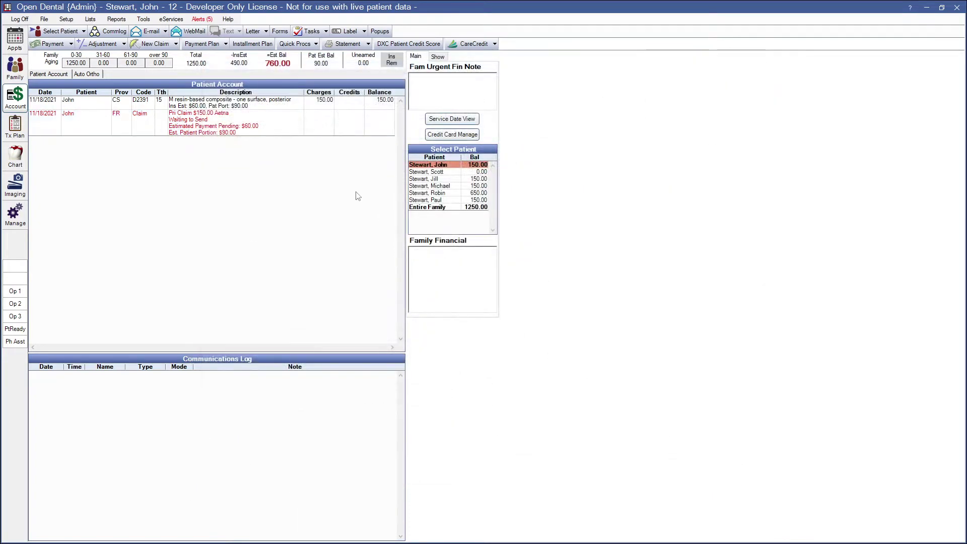
Step: Extend the practice zip 85118 to nine digits in Setup > Practice and save
left_click(70, 19)
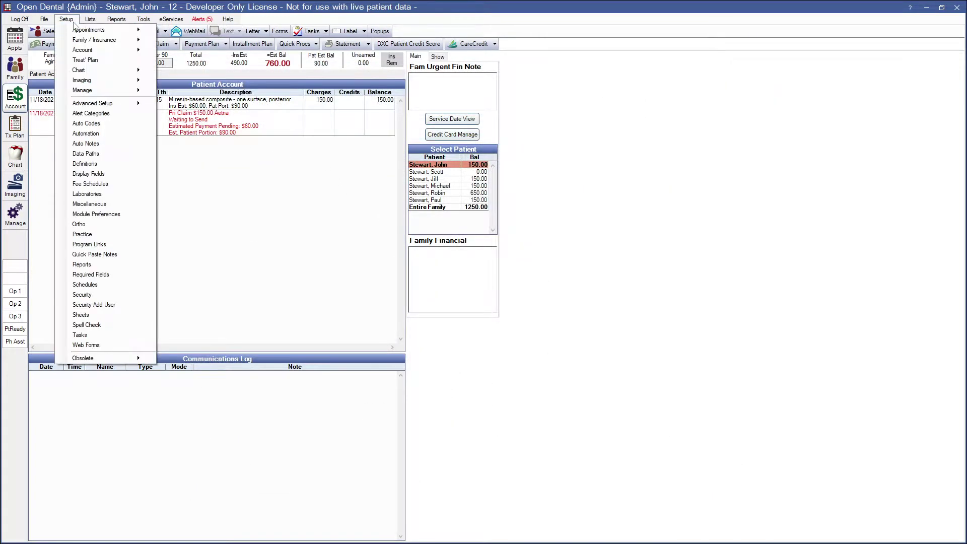
left_click(94, 235)
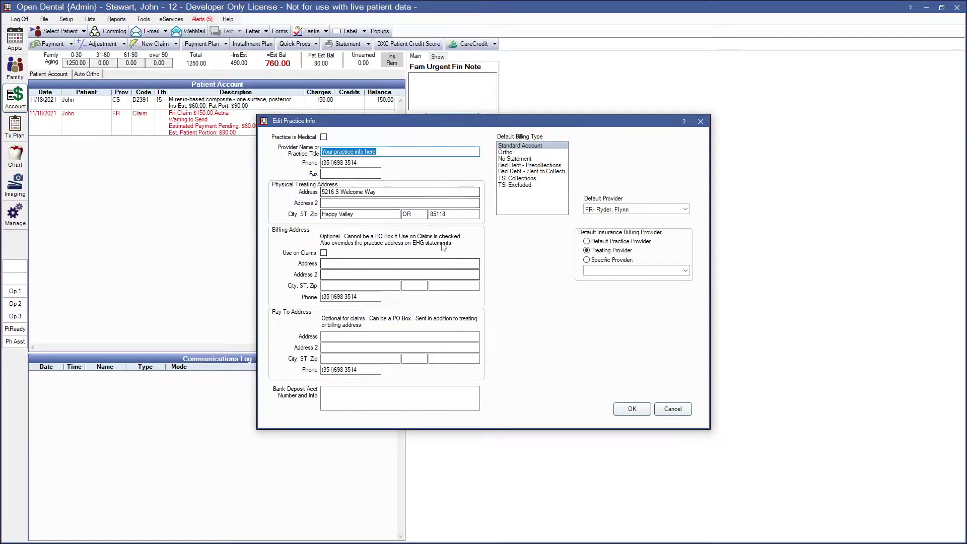
left_click(448, 212)
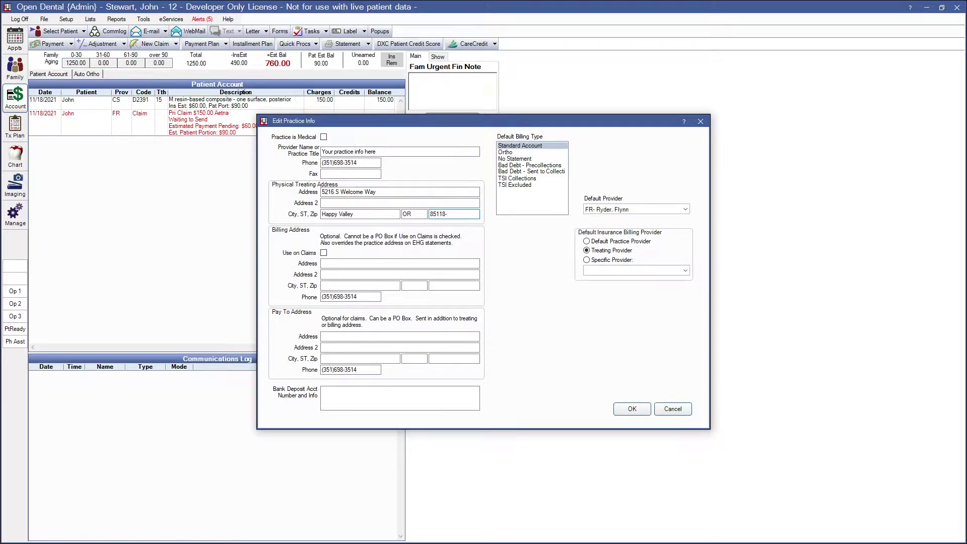
type("1234")
left_click(641, 409)
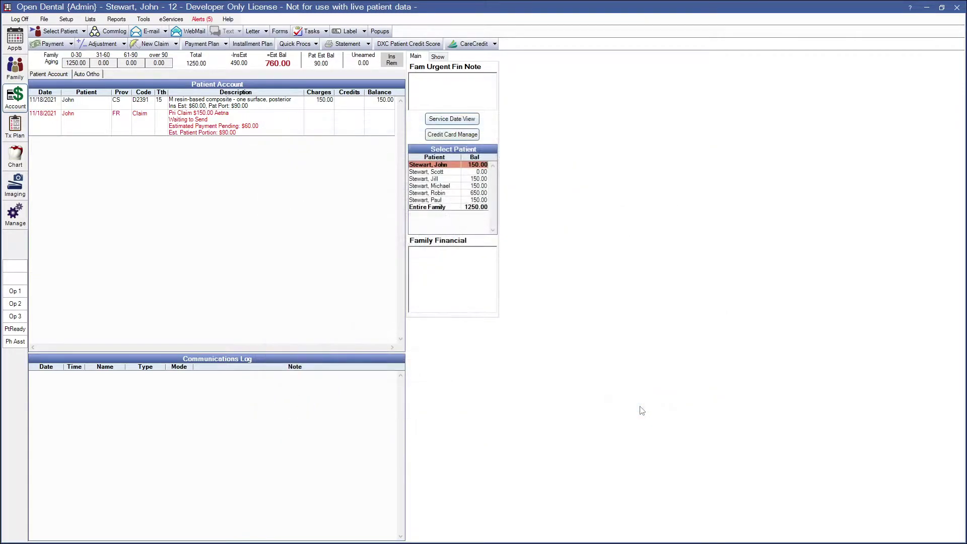
Step: Resave the D2391 claim without a zip error, then review and close the Clearinghouses settings
double_click(247, 130)
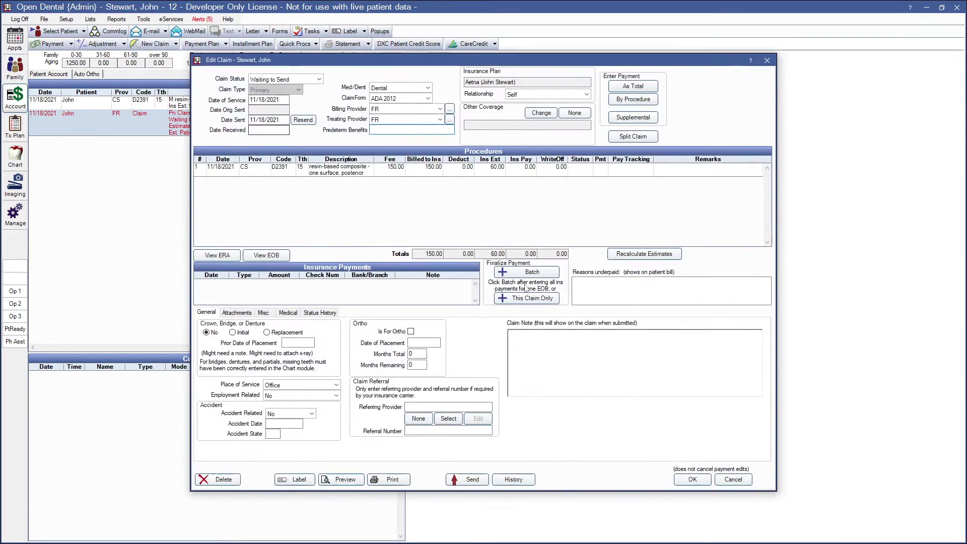
left_click(702, 485)
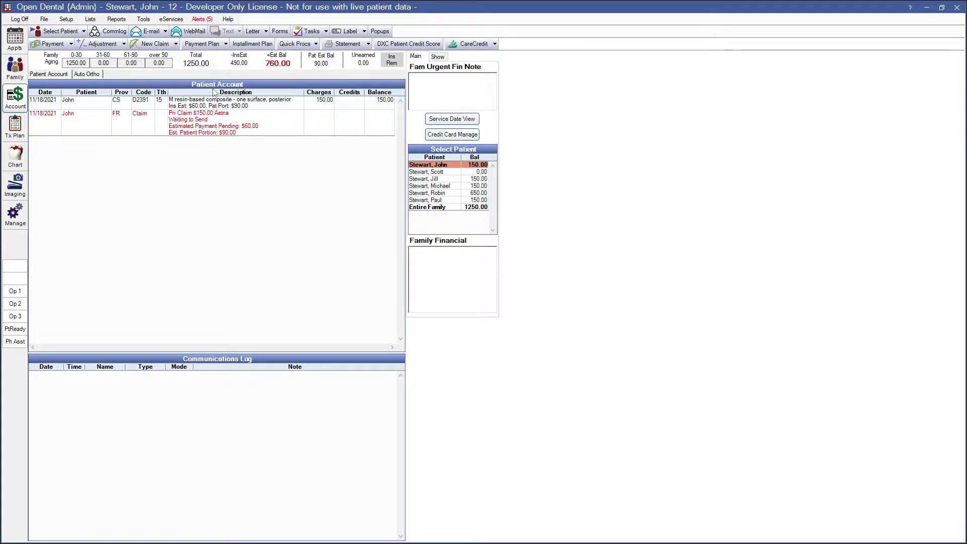
left_click(69, 21)
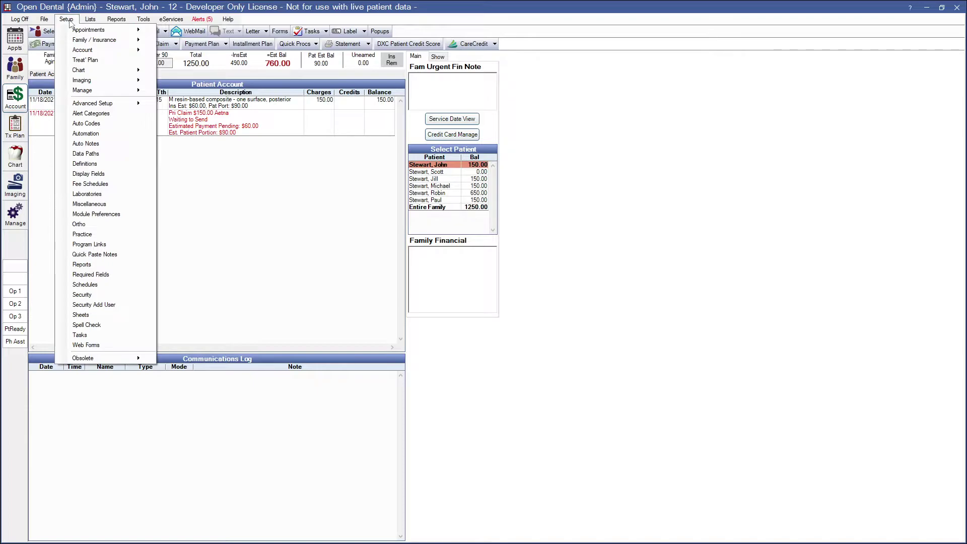
mouse_move(86, 42)
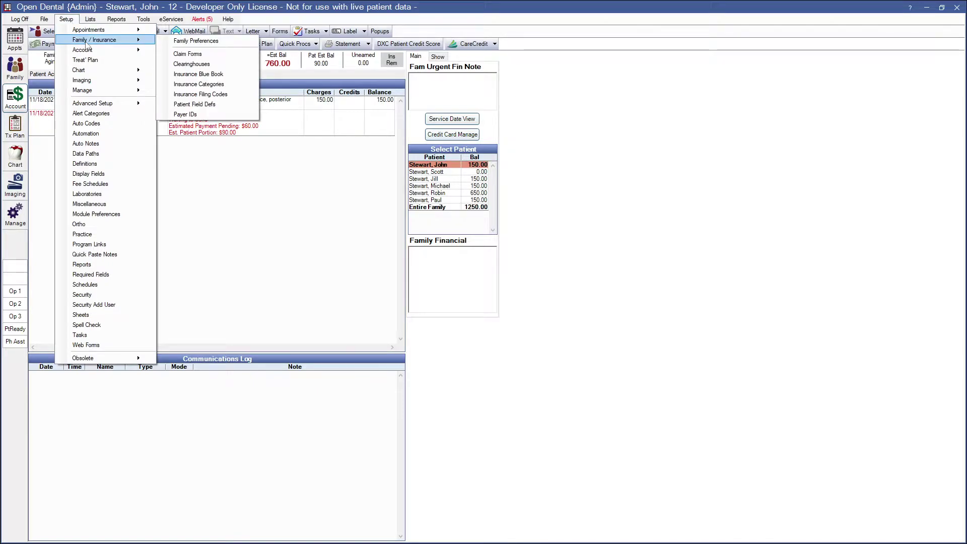
left_click(195, 64)
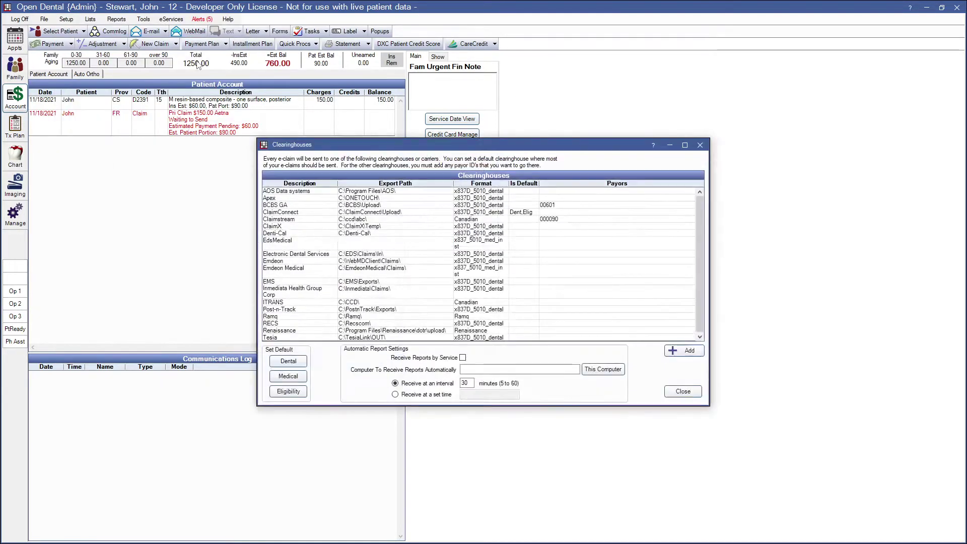
left_click(686, 392)
Step: Open the next family member's D2391 claim, save it past the missing-state warning, and return
left_click(442, 180)
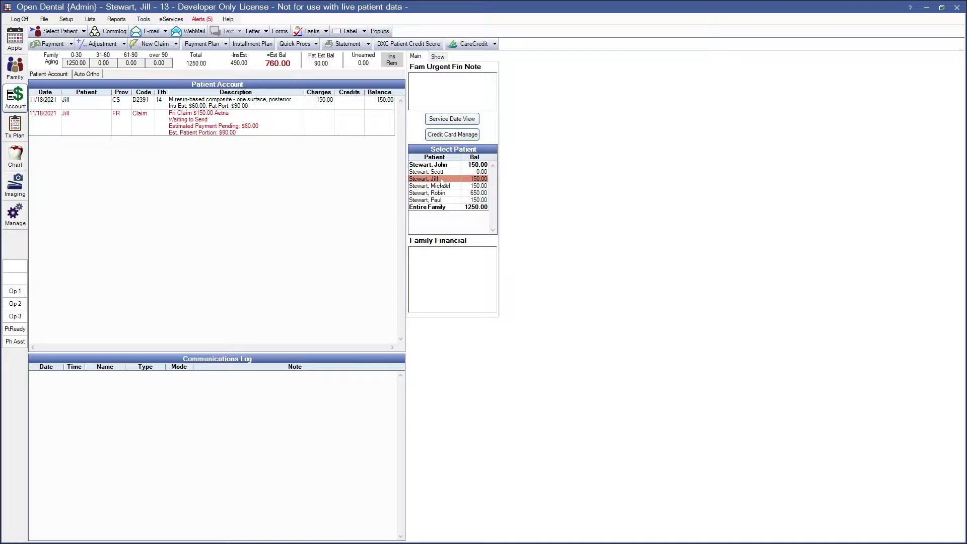
double_click(272, 133)
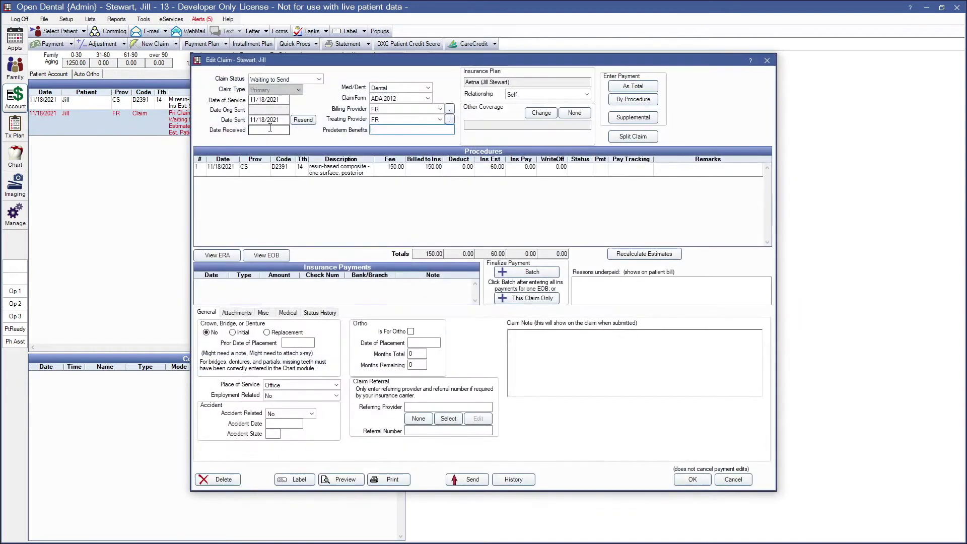
left_click(693, 479)
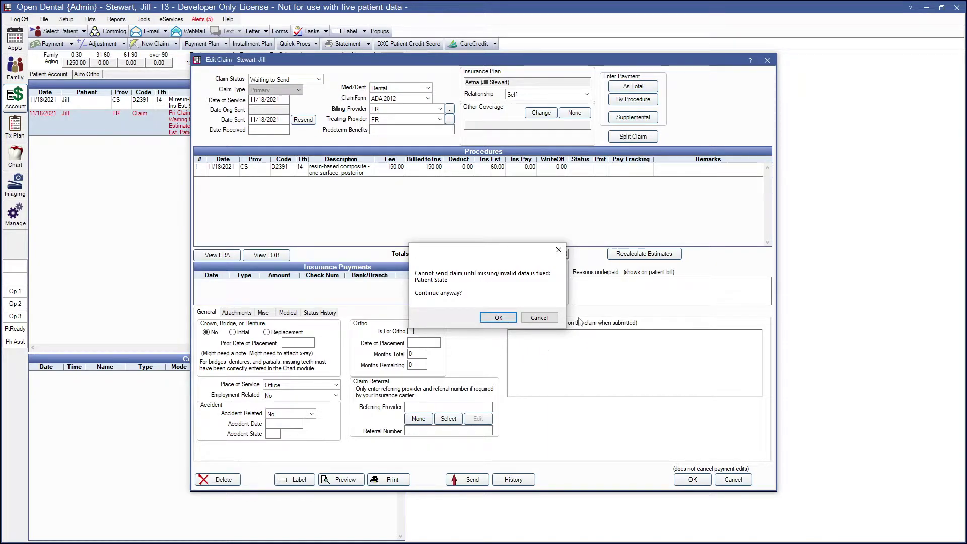
left_click(493, 319)
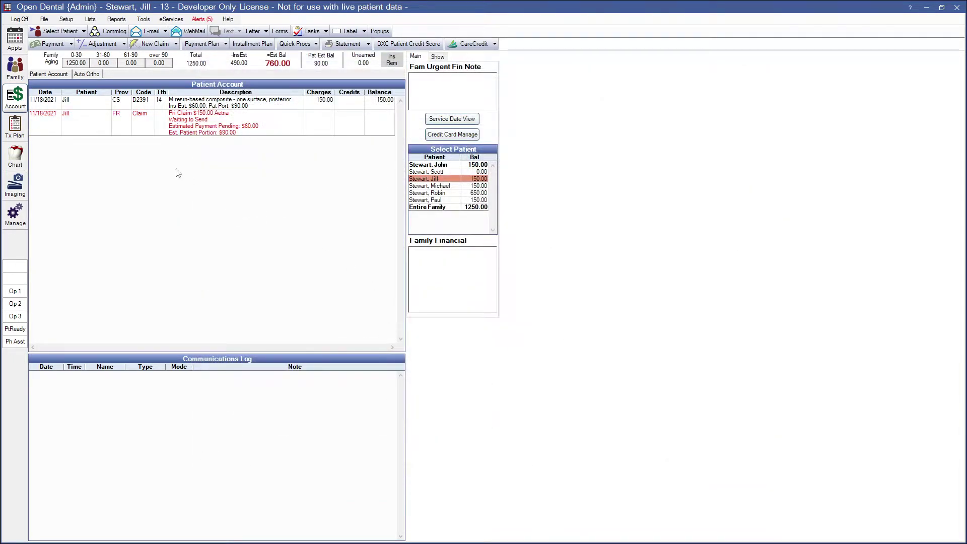
Step: Change the patient's state from ORegon to OR in her Patient Information
left_click(15, 67)
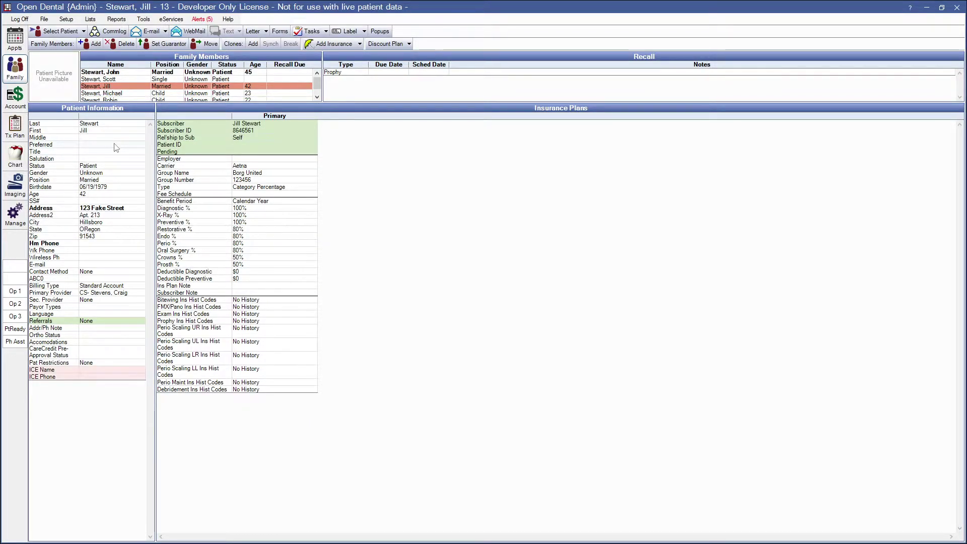
double_click(104, 233)
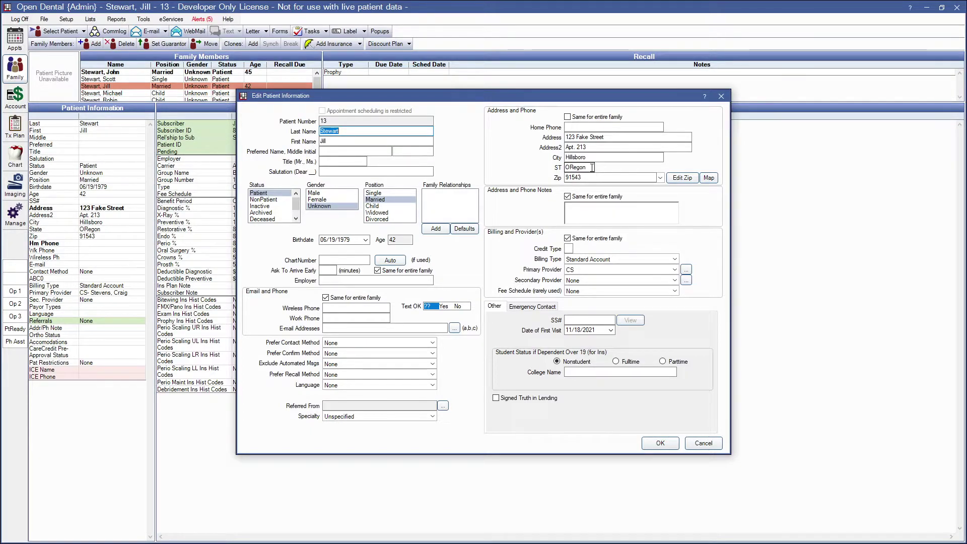
left_click(592, 168)
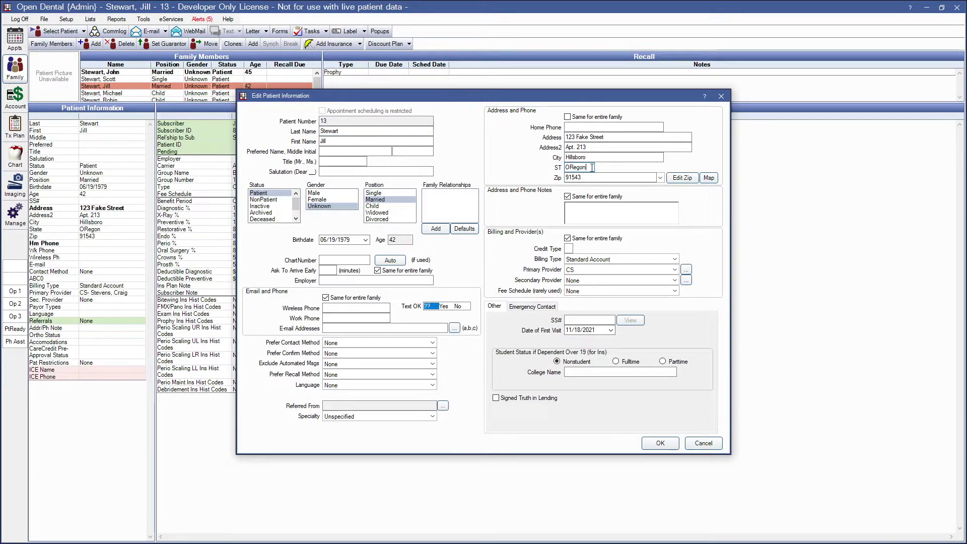
key("BackSpace")
key("BackSpace")
key("BackSpace")
key("BackSpace")
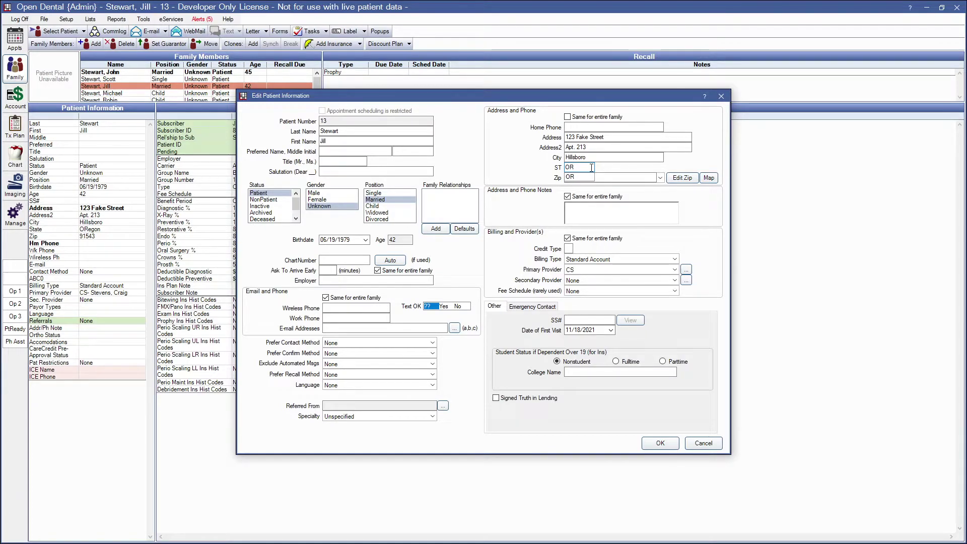
left_click(660, 444)
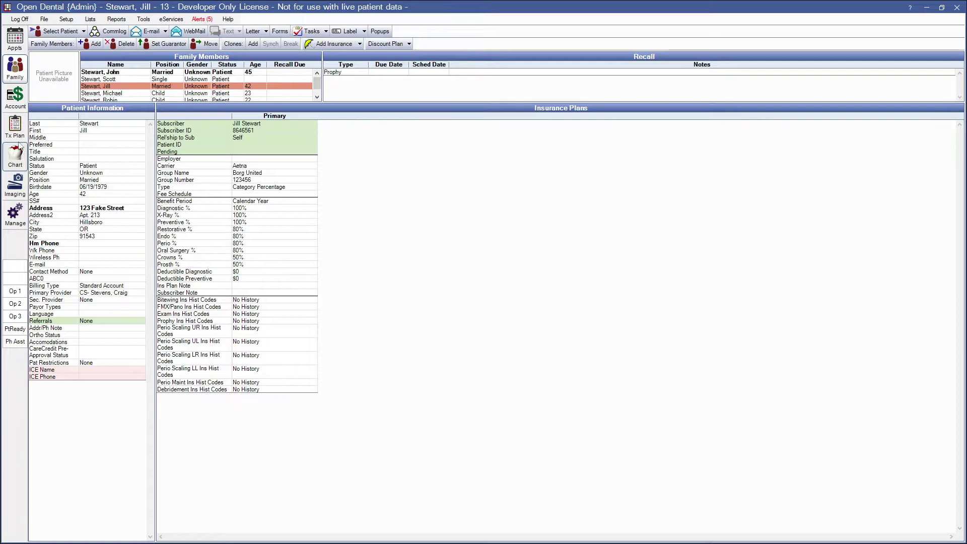
Step: Reopen her D2391 claim from the account and save it without errors
left_click(15, 96)
double_click(231, 133)
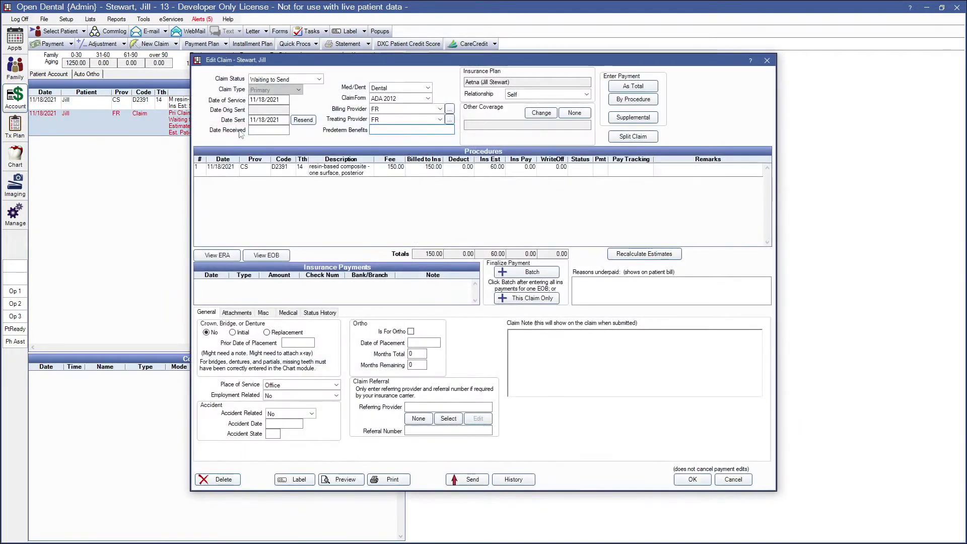
left_click(691, 480)
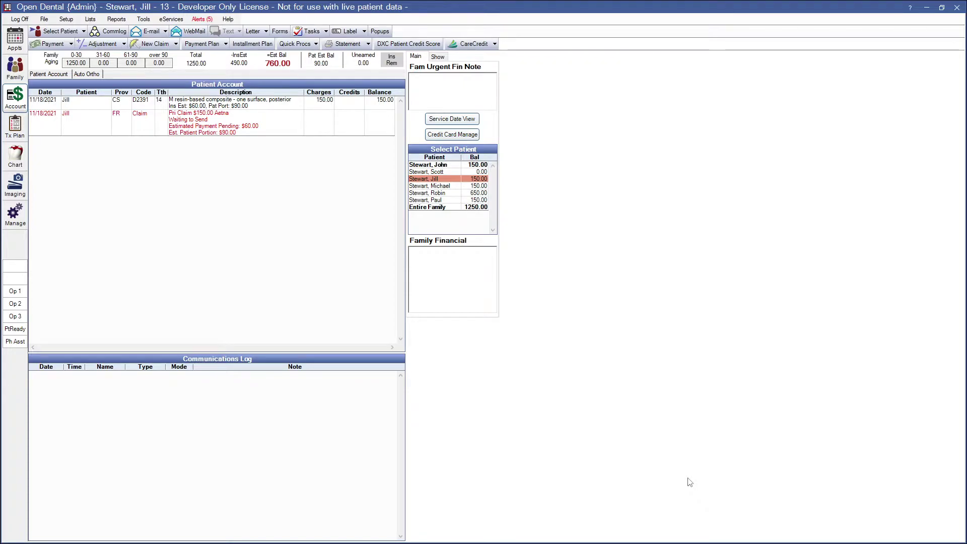
left_click(447, 186)
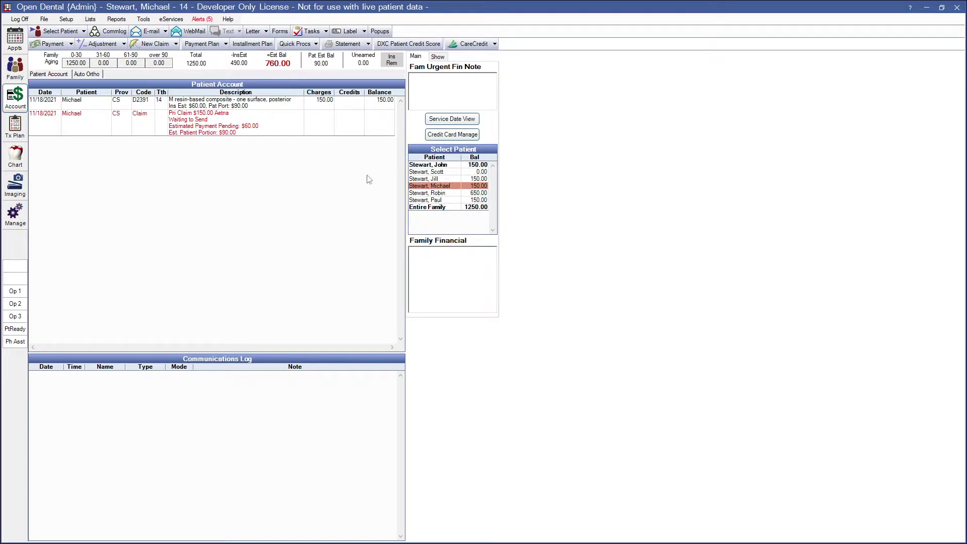
double_click(352, 123)
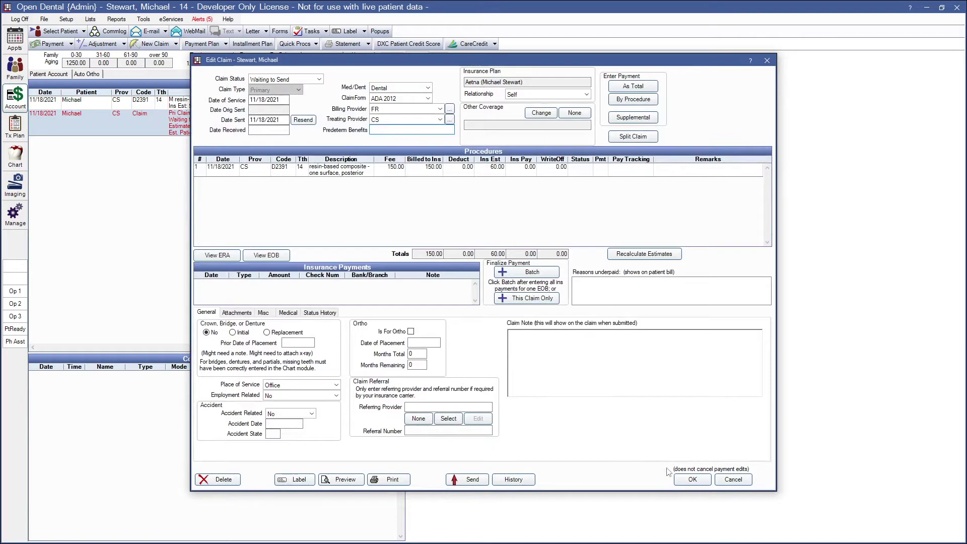
left_click(693, 479)
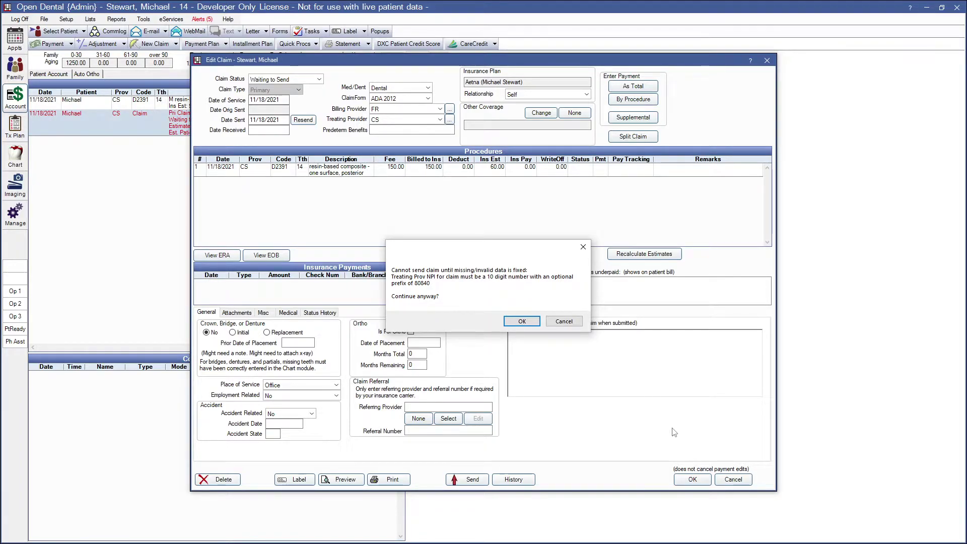
left_click(565, 322)
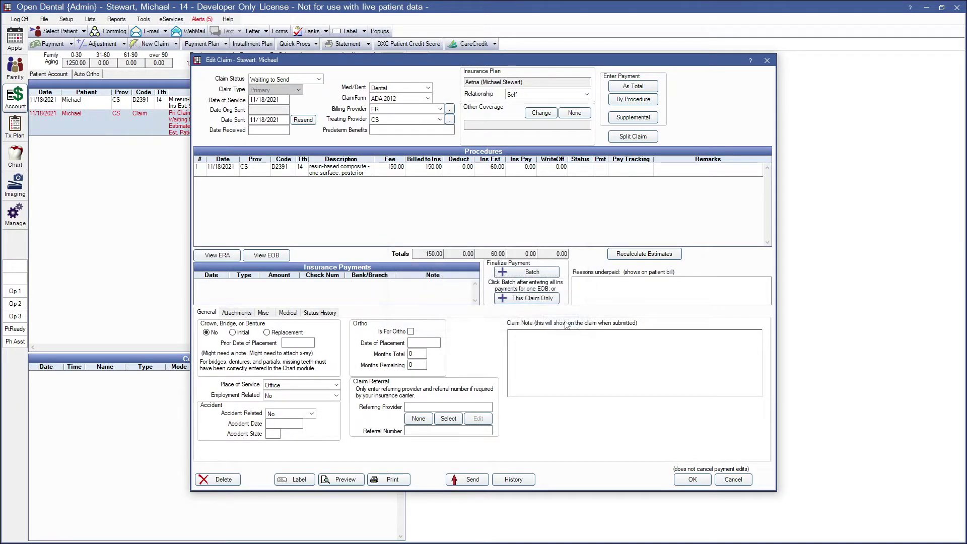
left_click(699, 484)
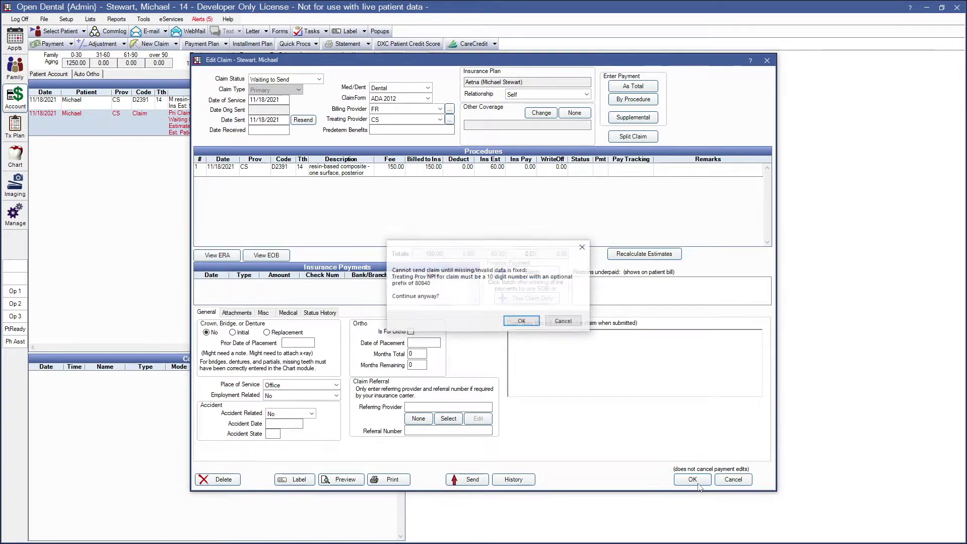
left_click(564, 321)
Step: Close the claim unsaved and re-enter the CS provider's National Provider ID as ten digits
left_click(724, 482)
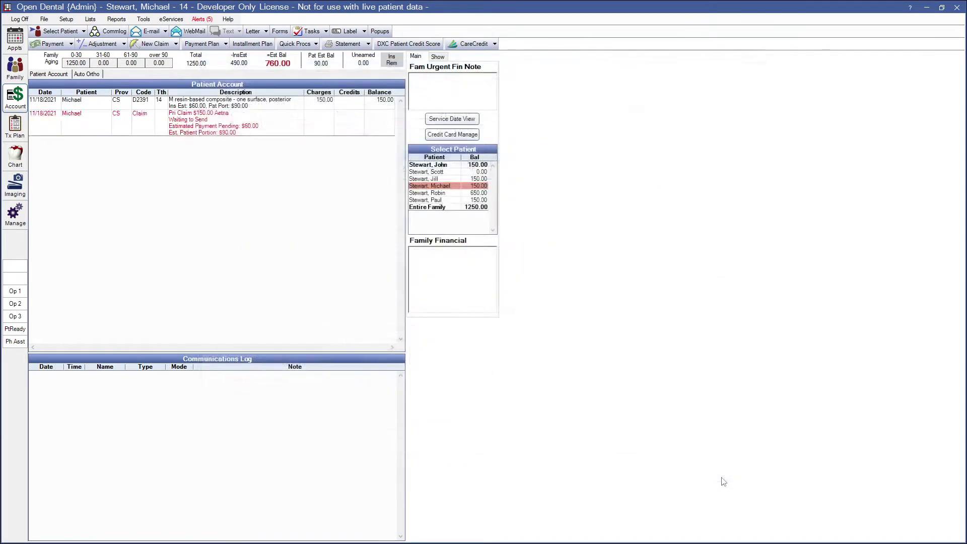
left_click(98, 22)
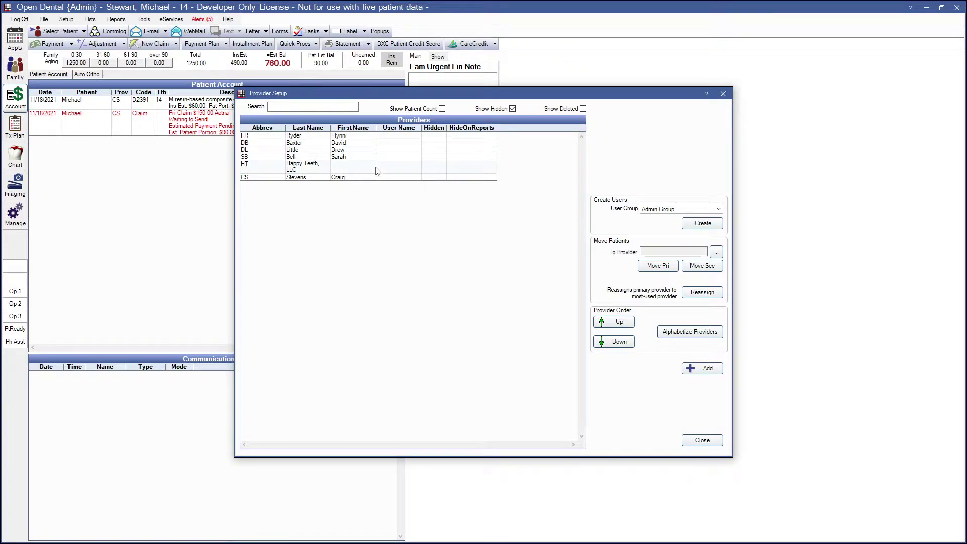
double_click(322, 179)
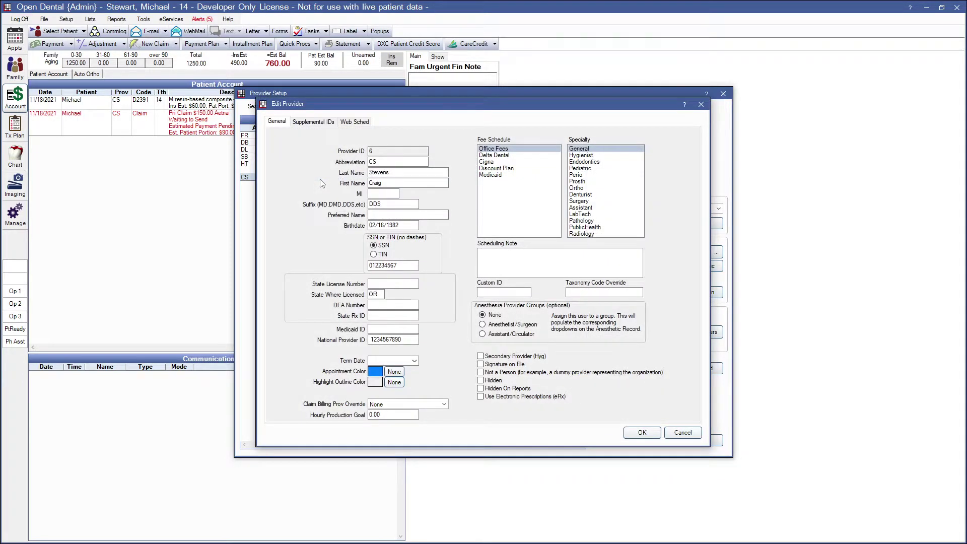
left_click(416, 340)
left_click_drag(414, 340, 371, 340)
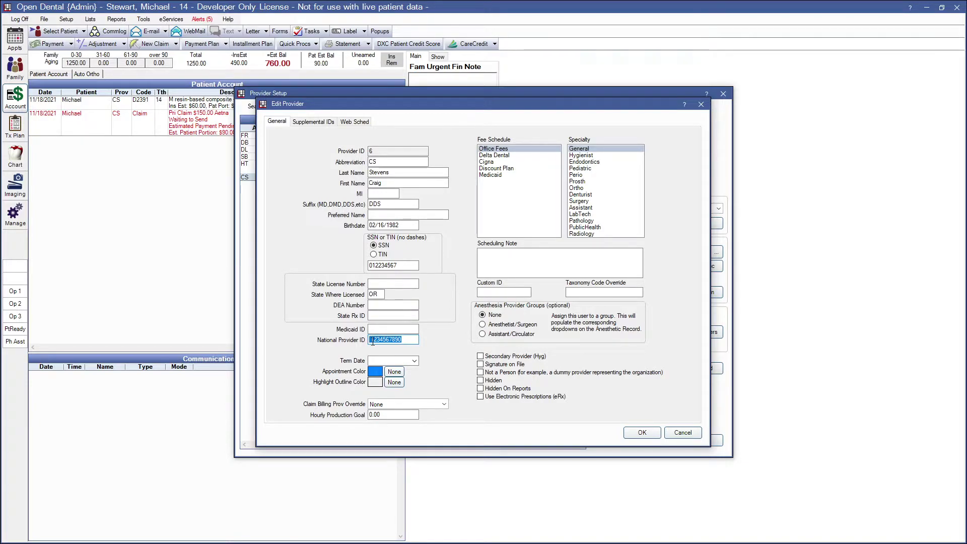
left_click(387, 340)
left_click(633, 434)
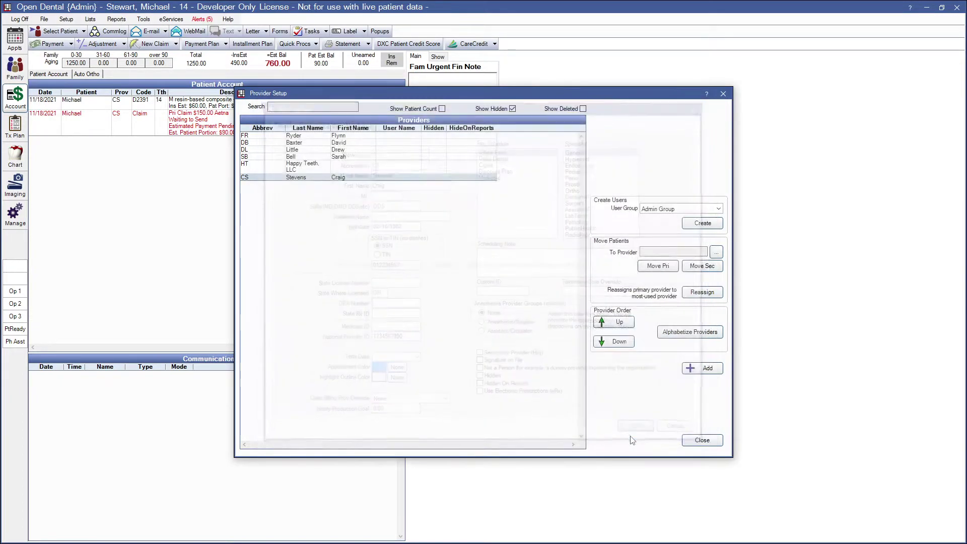
left_click(703, 440)
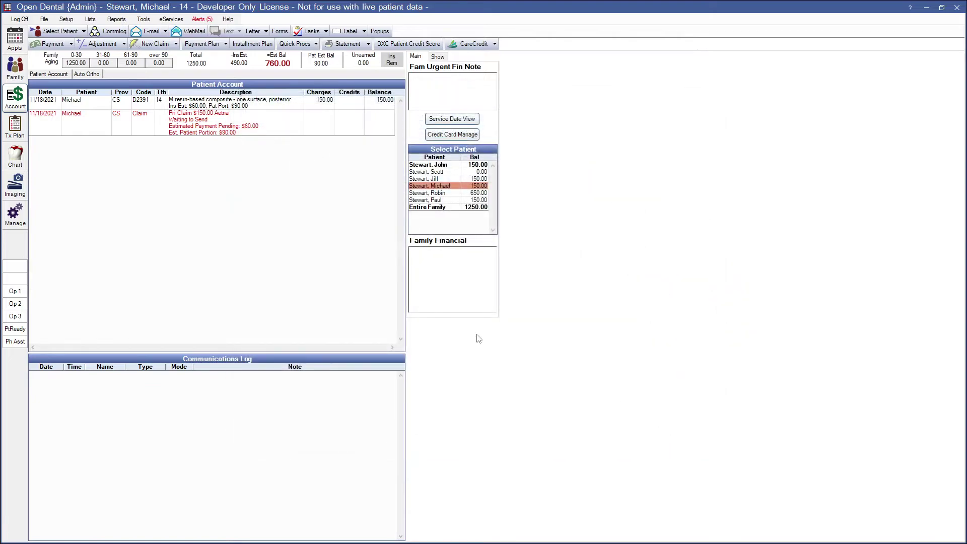
Step: Reopen and save the claim cleanly, then switch to the next family member's account
double_click(249, 132)
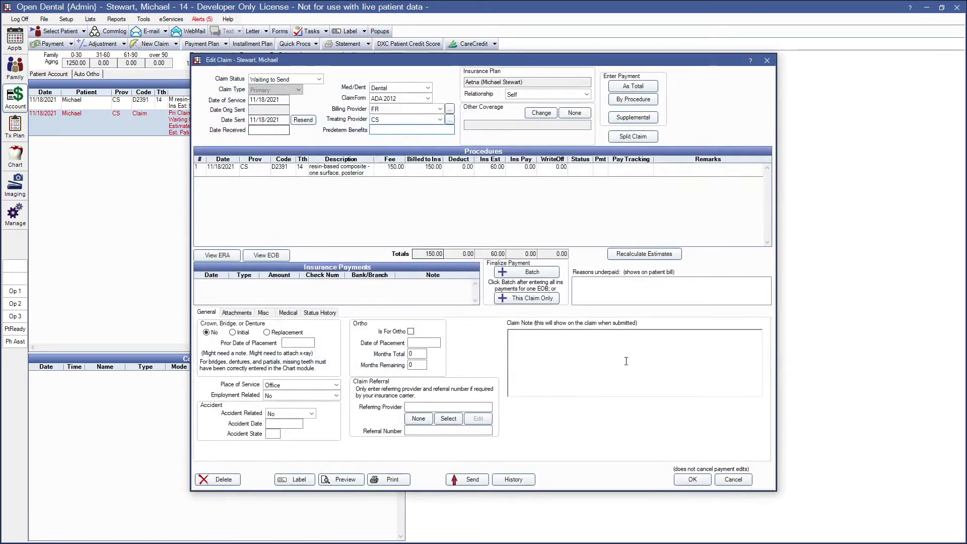
left_click(701, 482)
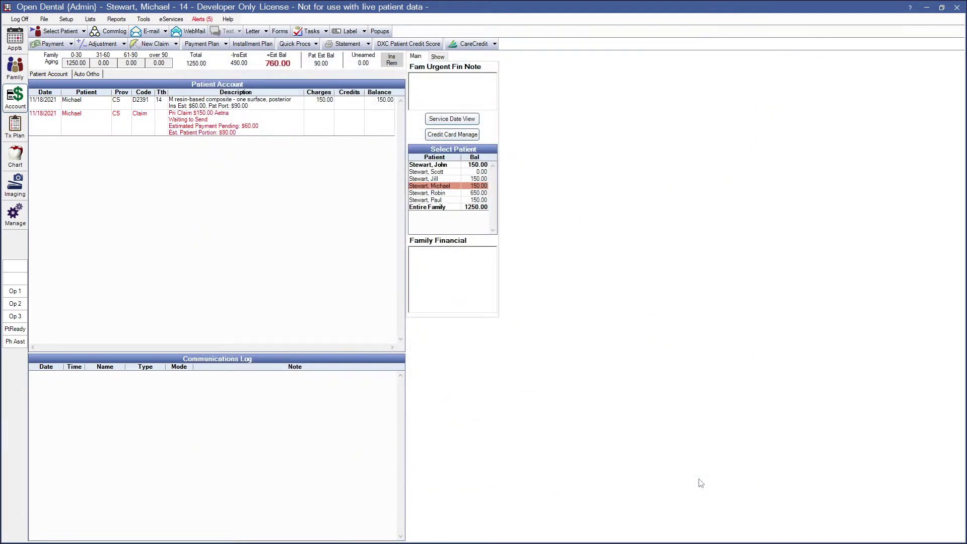
left_click(433, 194)
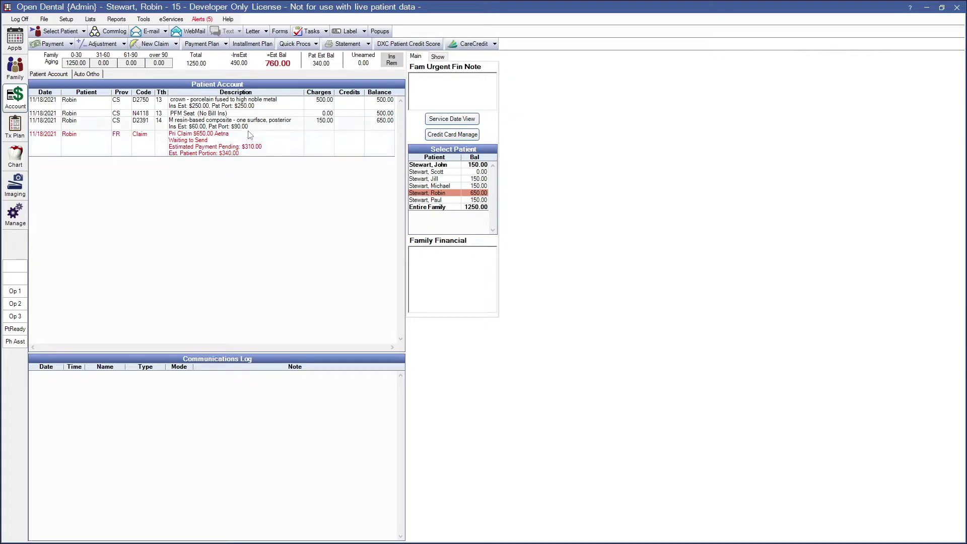
Step: Open the $650 crown claim, attempt saving, then cancel the cannot-send warning and leave it unsent
double_click(269, 143)
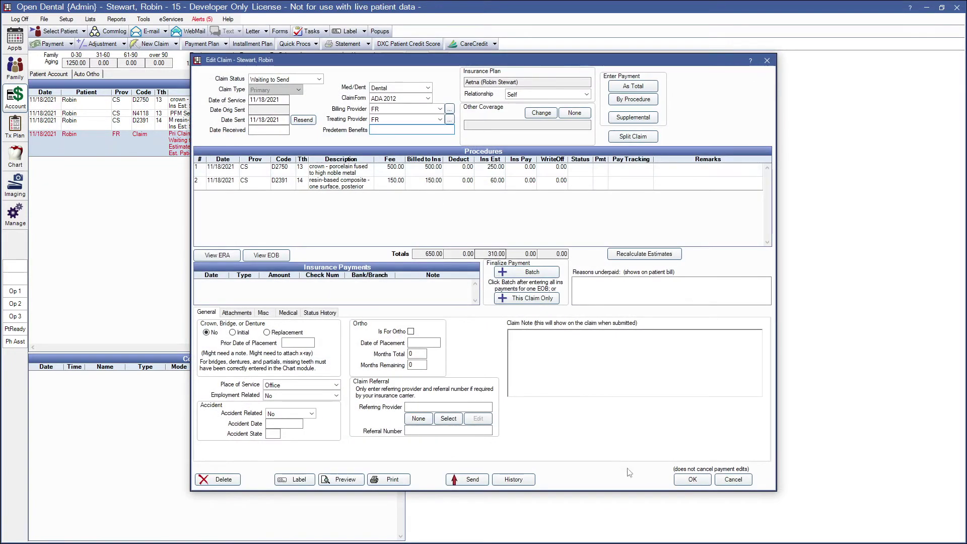
left_click(688, 480)
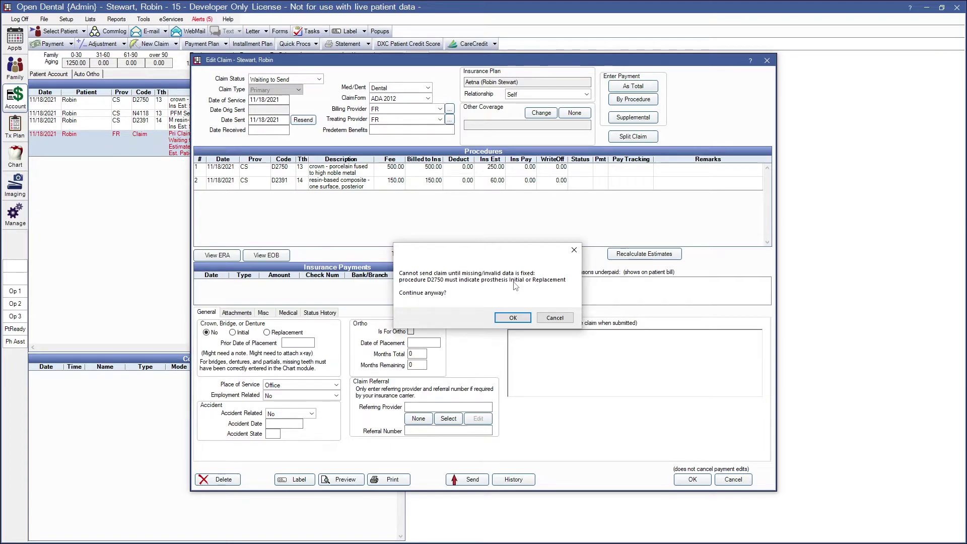
left_click(555, 317)
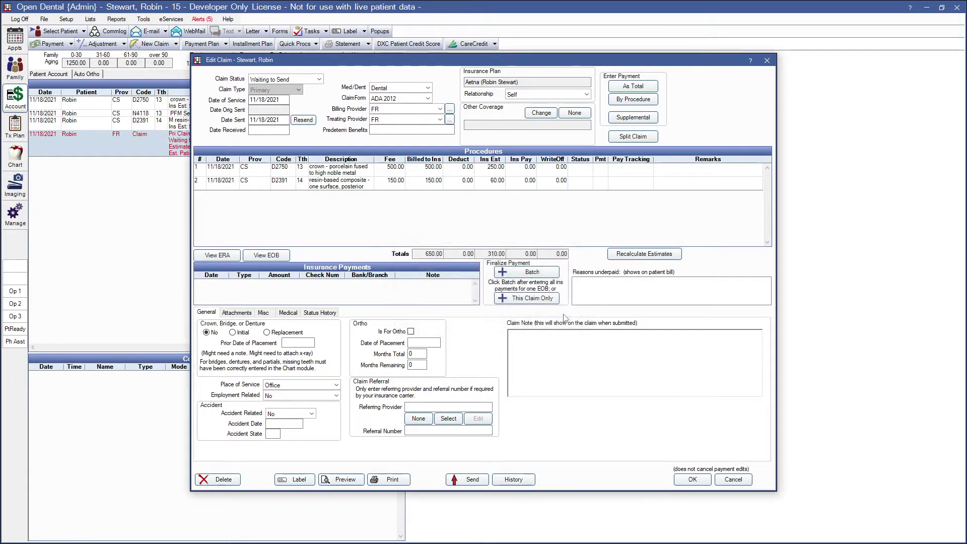
left_click(733, 483)
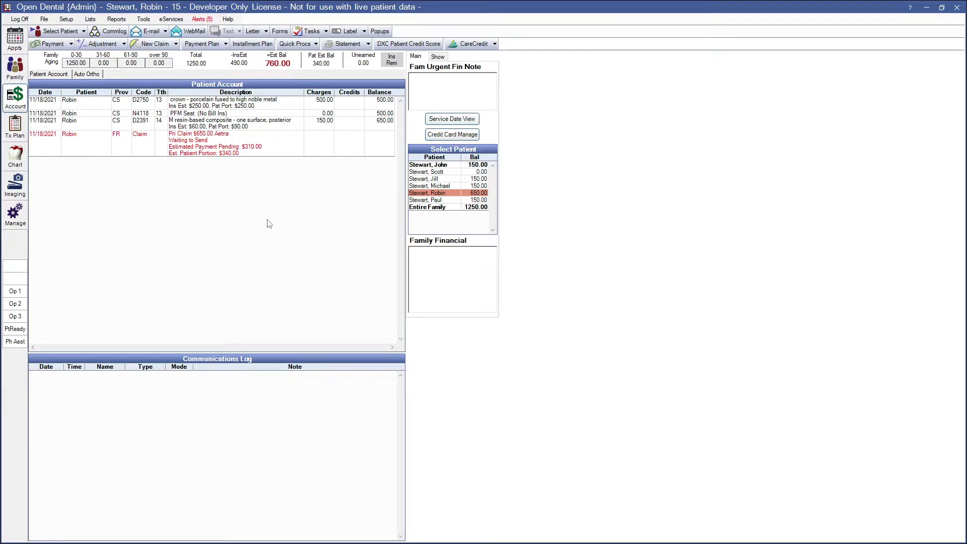
Step: Mark the D2750 crown procedure as an Initial prosthesis replacement
double_click(253, 105)
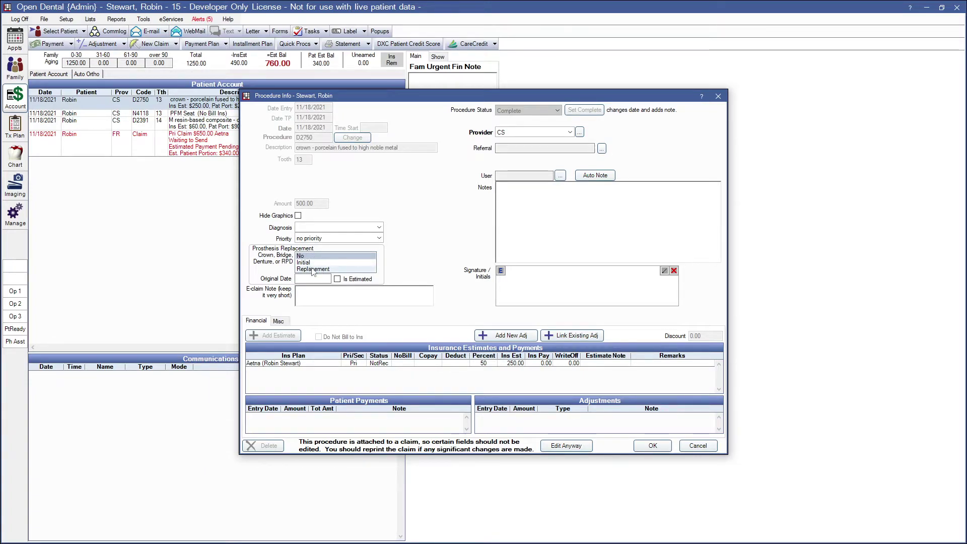
left_click(306, 263)
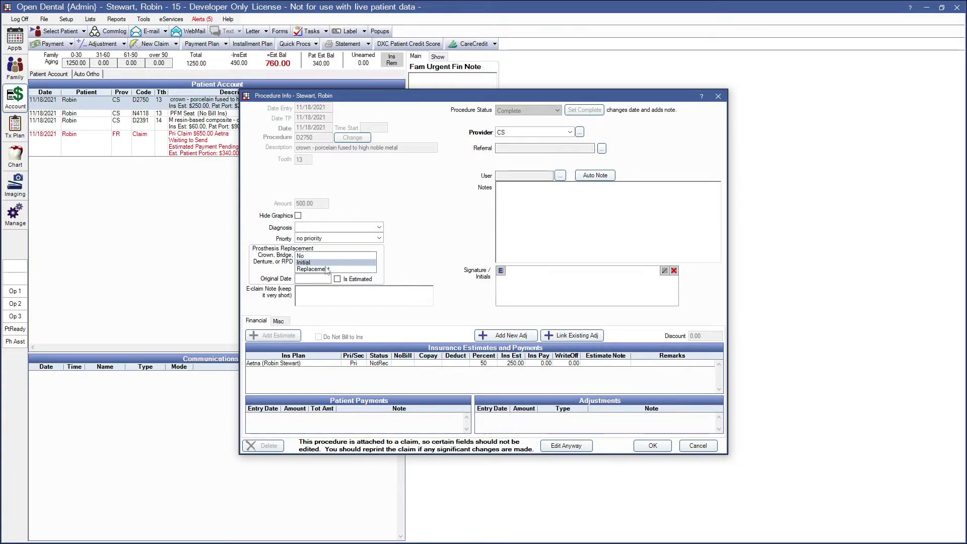
left_click(653, 446)
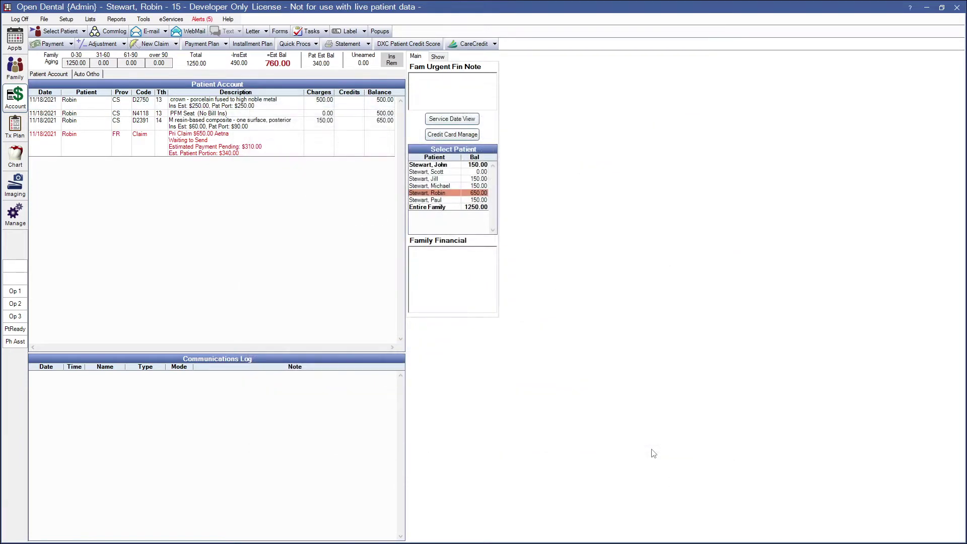
Step: Open the $650 Aetna claim, check the prior placement date entry, and save it
double_click(240, 147)
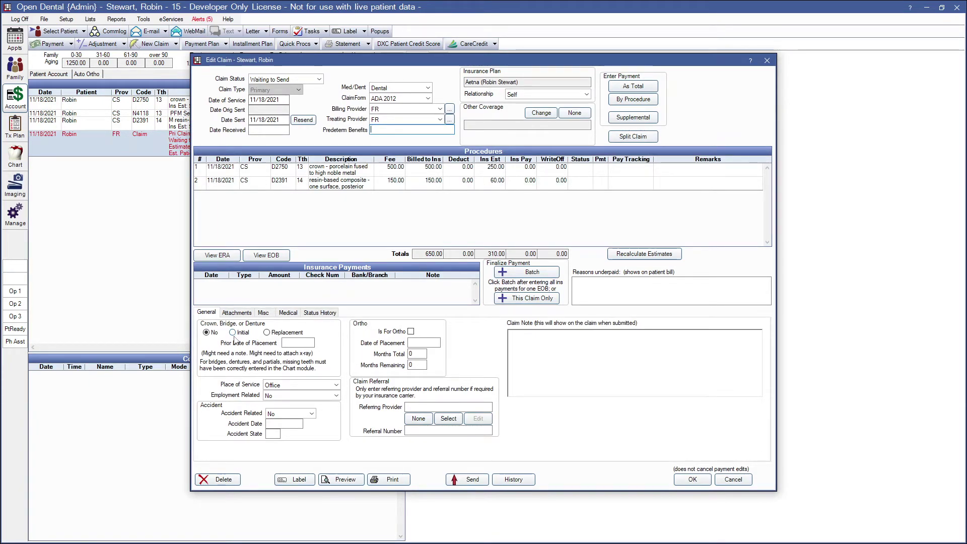
left_click(308, 343)
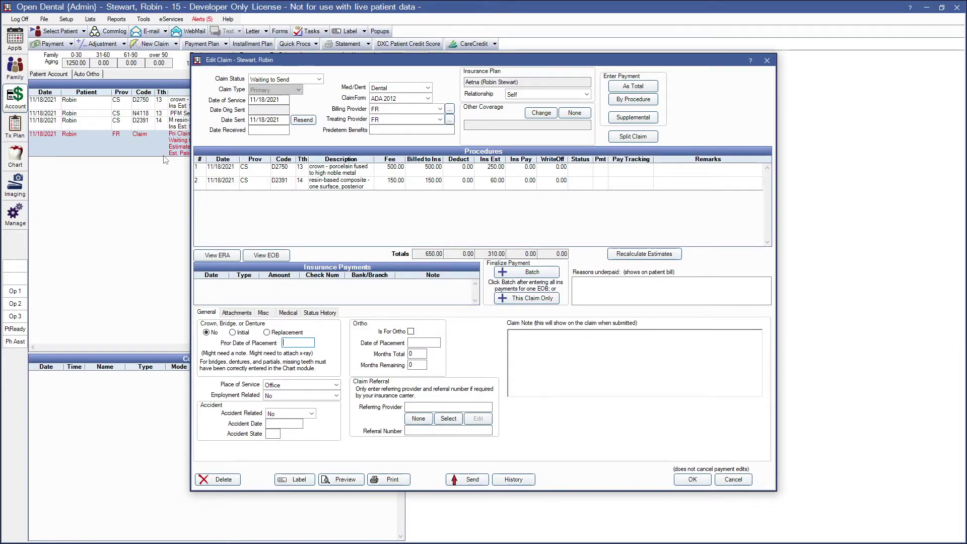
left_click(693, 480)
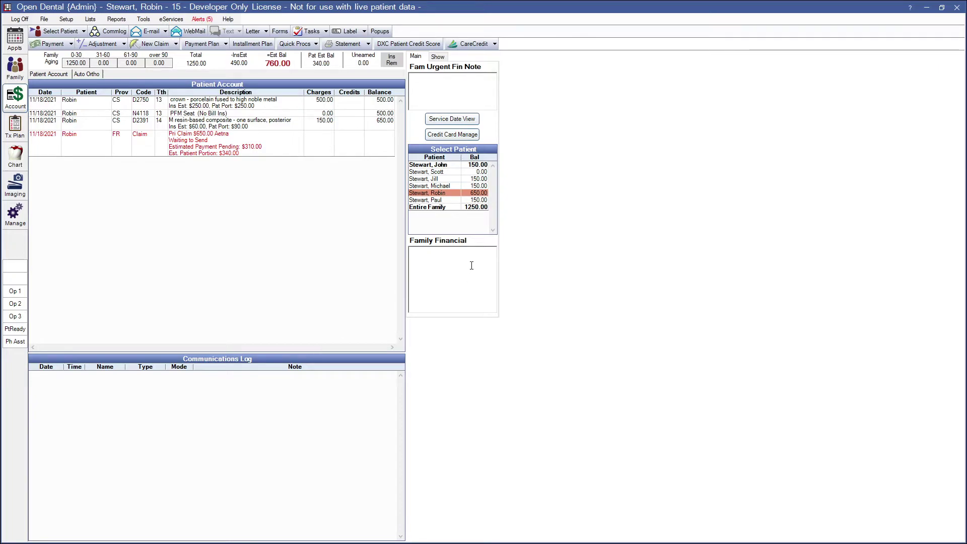
Step: Open the next family member's Aetna claim and try saving it, revealing missing carrier state and zip
left_click(459, 201)
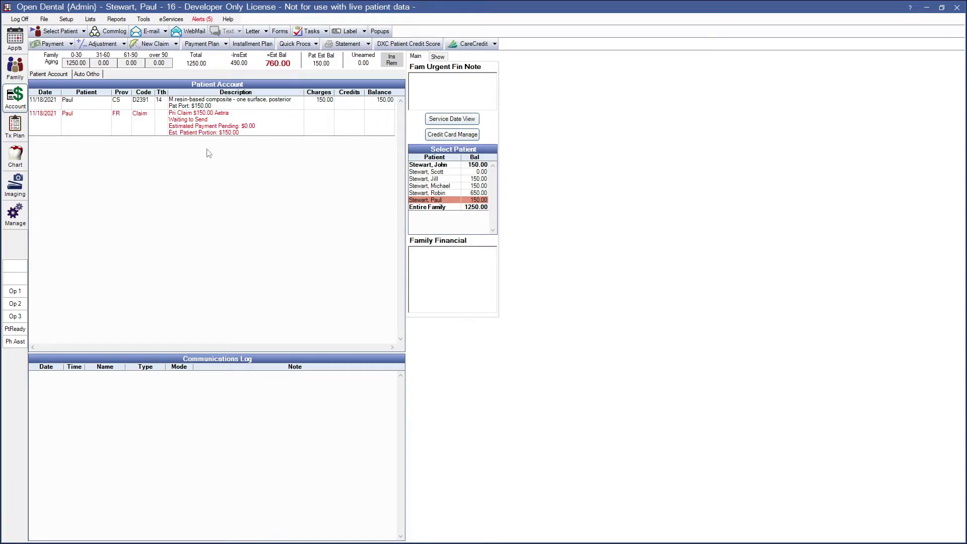
double_click(219, 133)
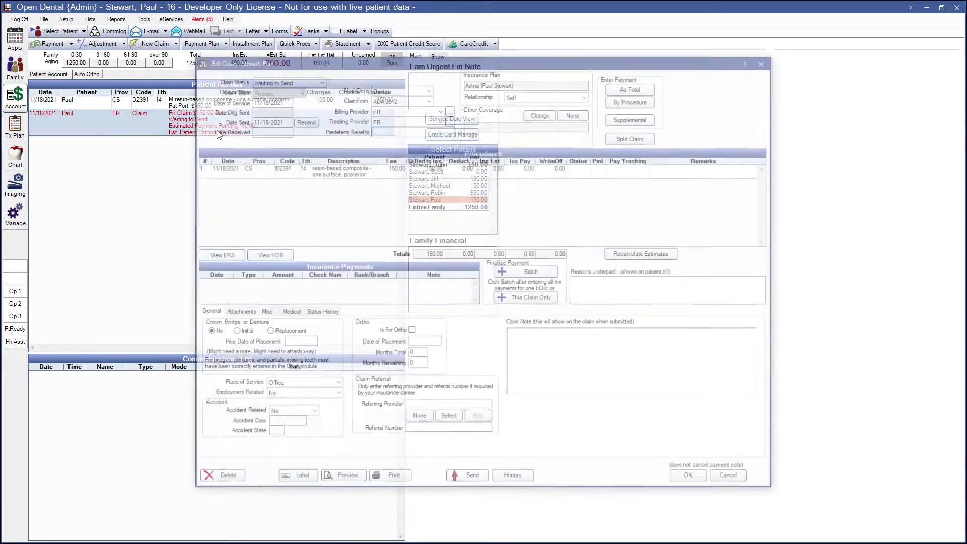
left_click(694, 481)
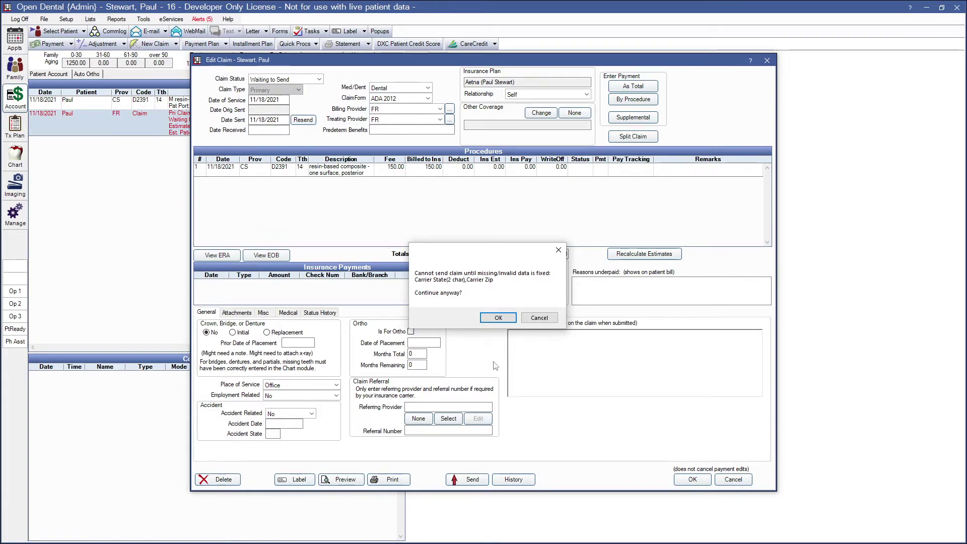
left_click(510, 321)
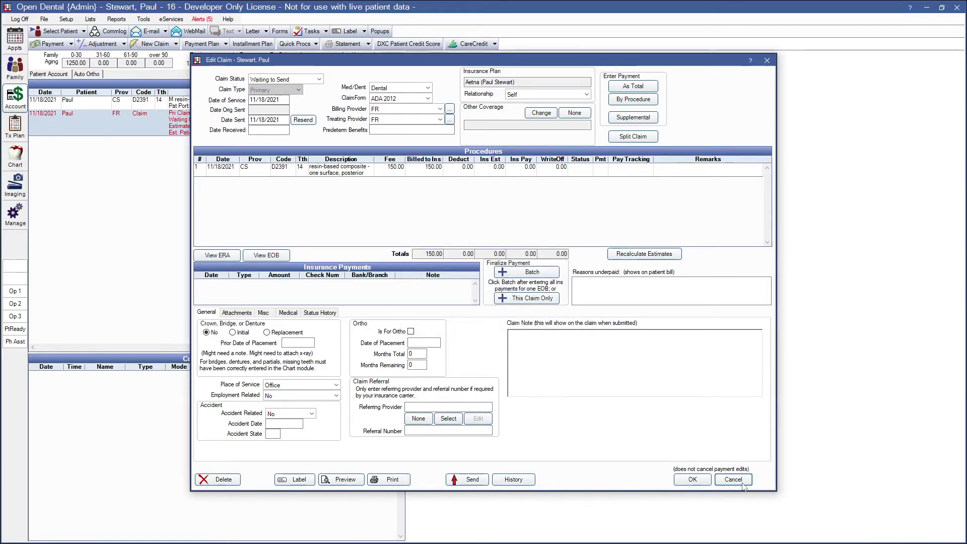
left_click(15, 68)
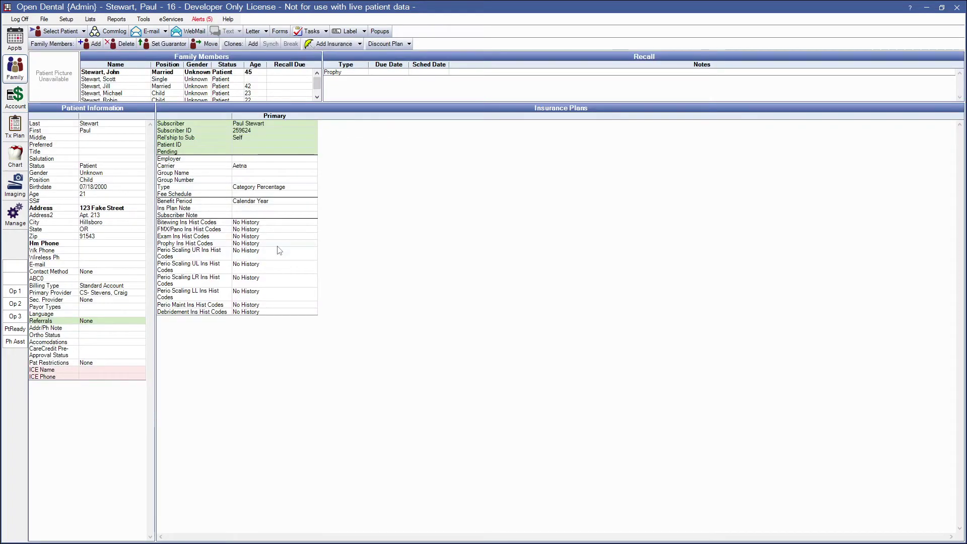
Step: Give the Aetna carrier state OR and zip 12345 in the insurance plan and save it
double_click(276, 167)
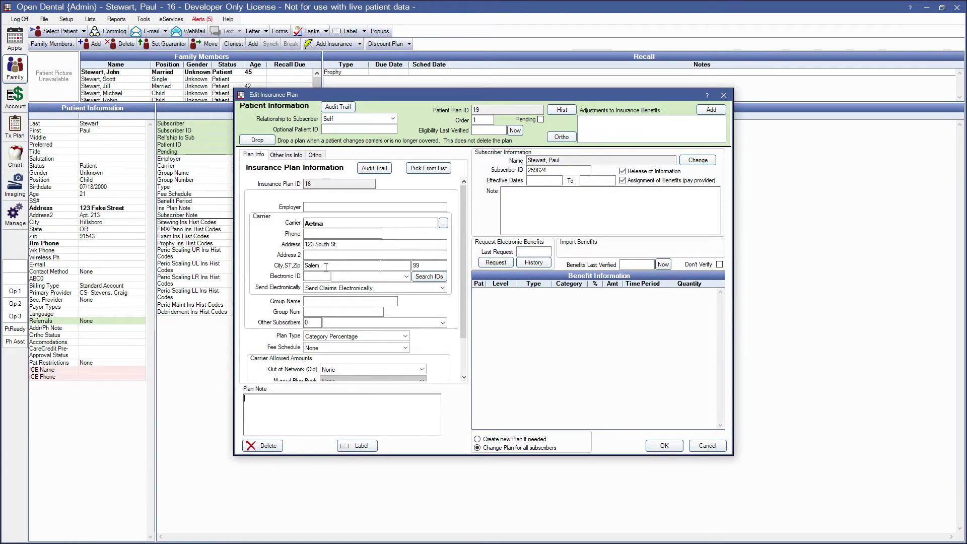
left_click(399, 266)
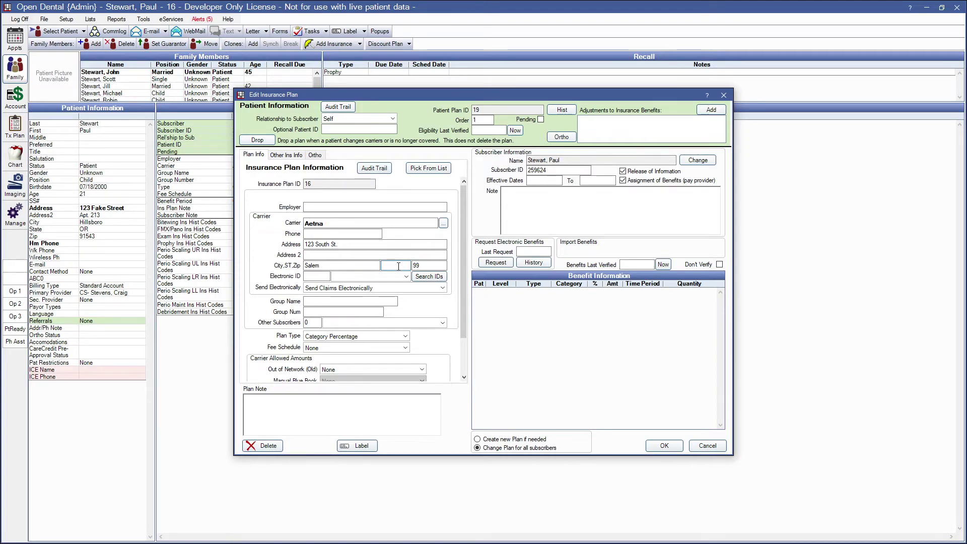
key("shift+Tab")
type("OR")
key("Tab")
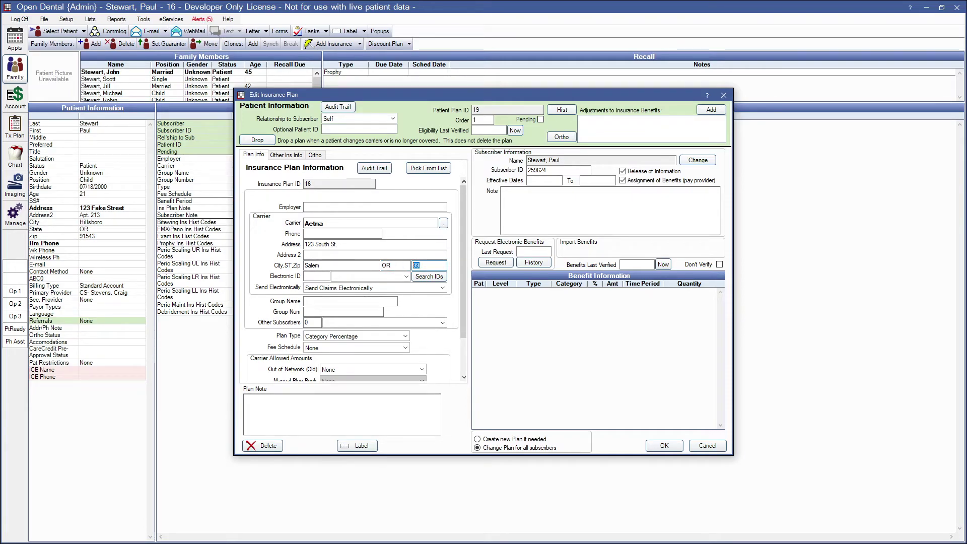
type("12")
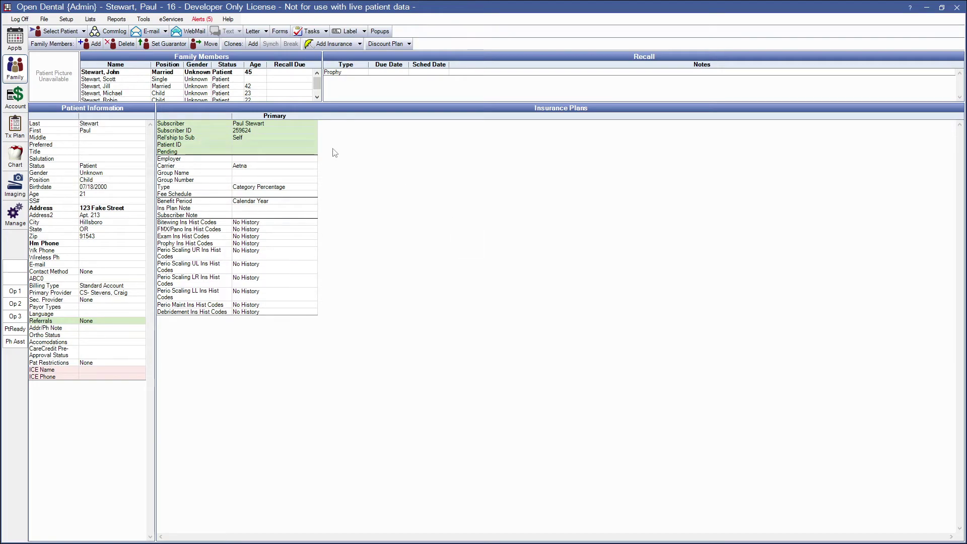
double_click(260, 173)
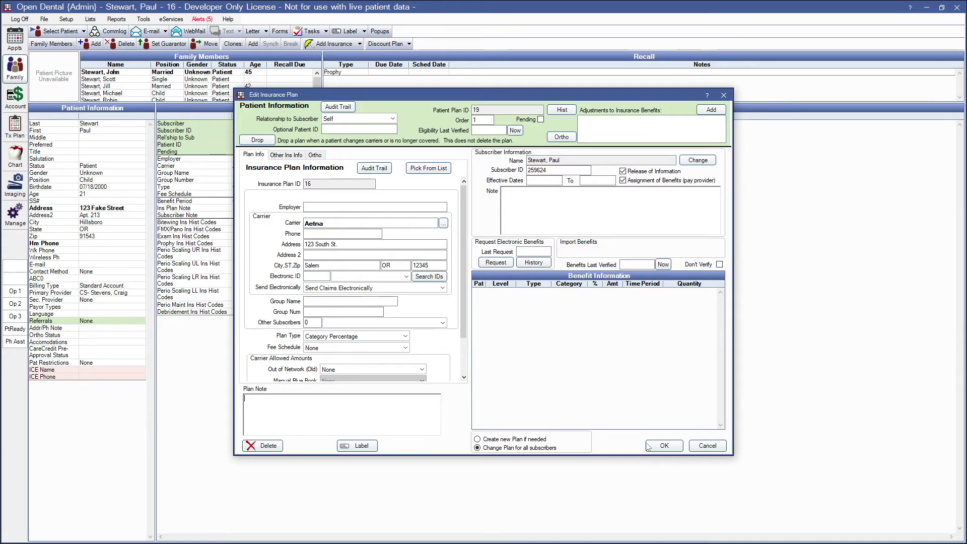
left_click(666, 447)
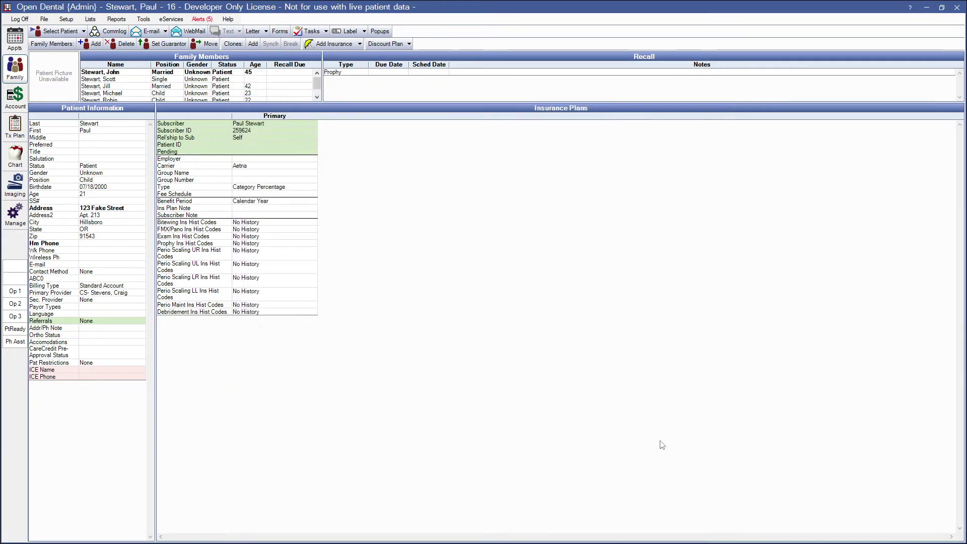
Step: Re-save the Aetna claim without warnings, then switch to the family member with the Medicaid claim
left_click(19, 103)
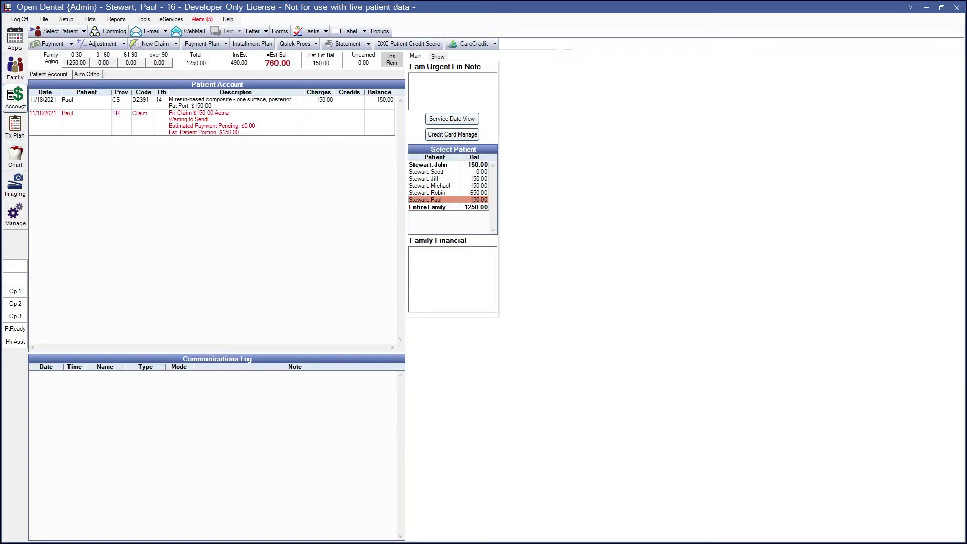
double_click(208, 130)
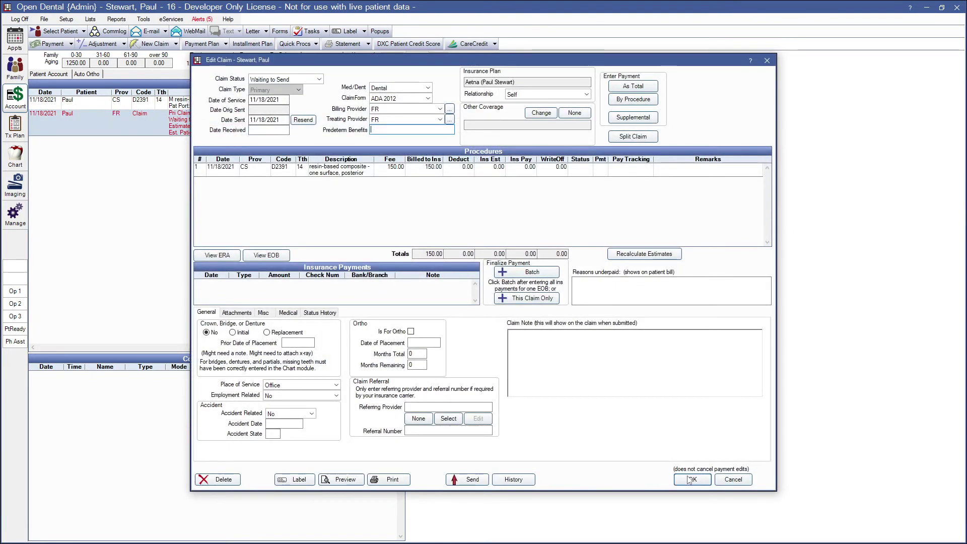
left_click(692, 479)
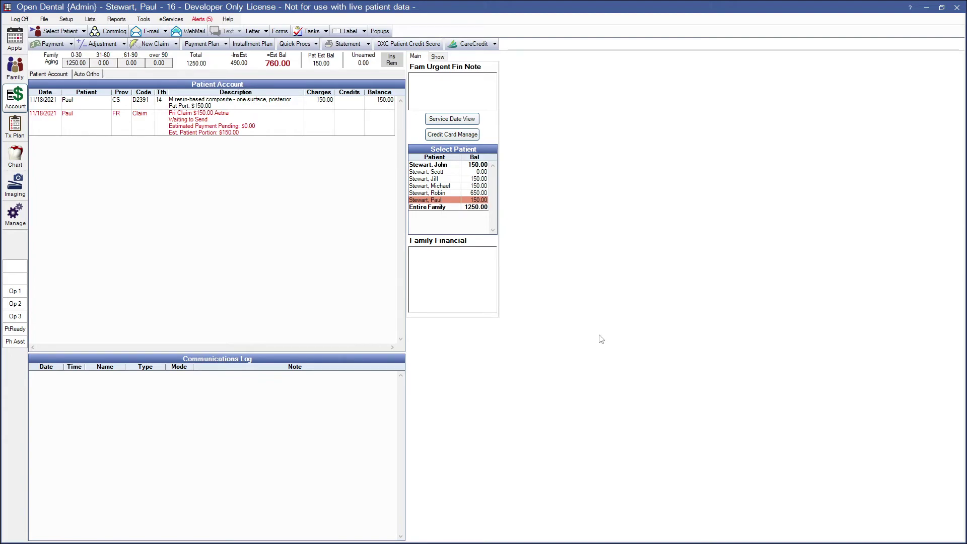
left_click(441, 172)
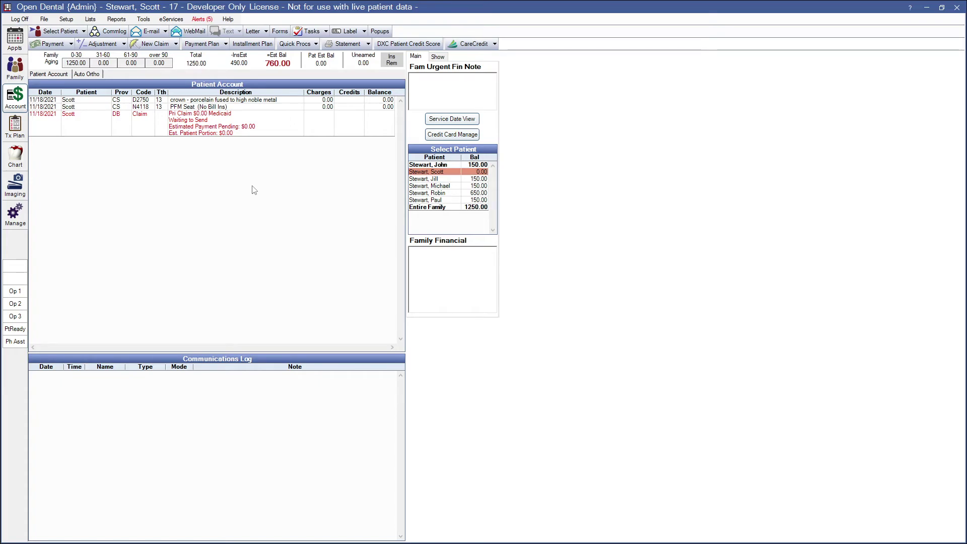
Step: Try saving the $0.00 Medicaid crown claim to show its stacked cannot-send errors
double_click(237, 132)
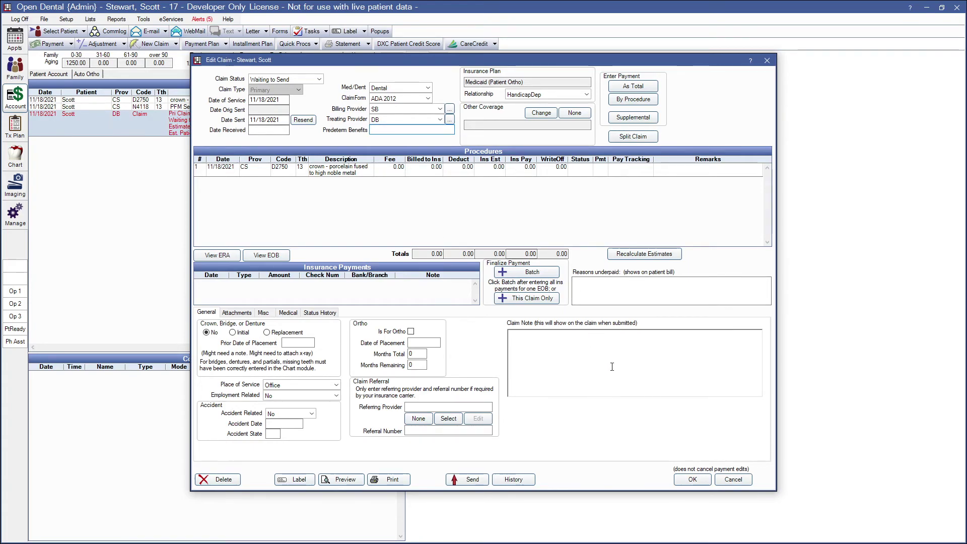
left_click(691, 479)
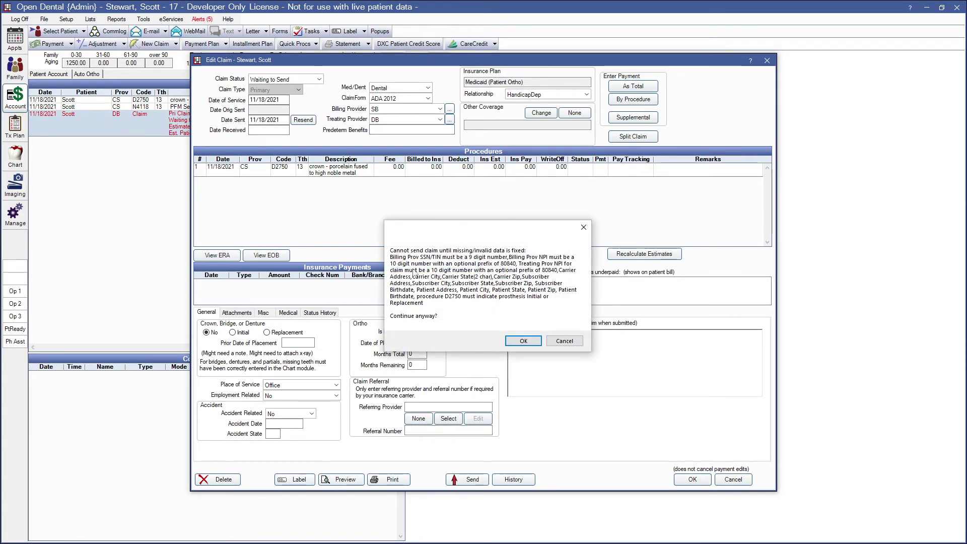